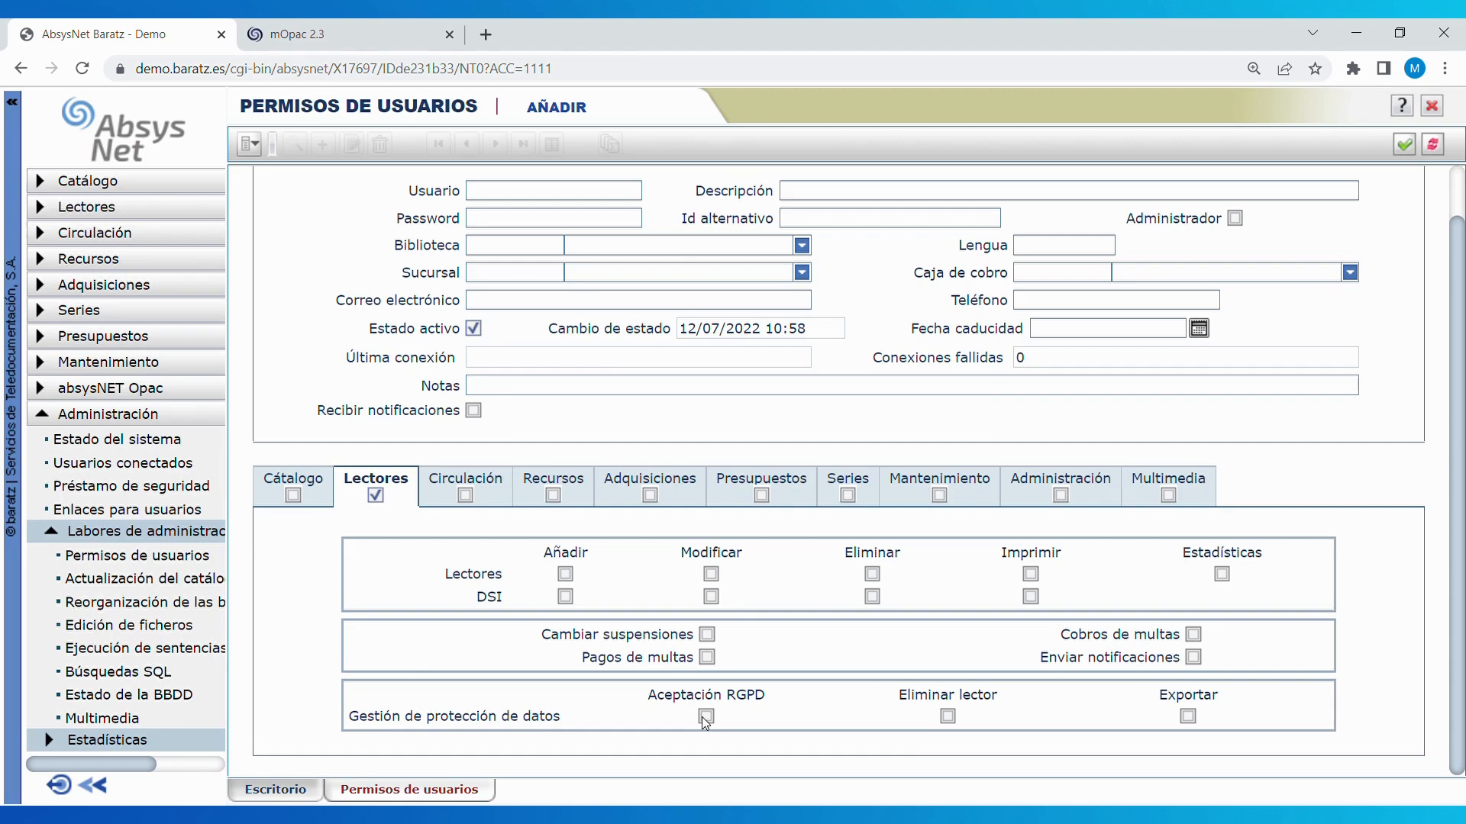
# - Enable the Aceptación RGPD, Eliminar lector and Exportar permissions under Gestión de protección de datos
pyautogui.click(705, 718)
pyautogui.click(949, 717)
pyautogui.click(1189, 716)
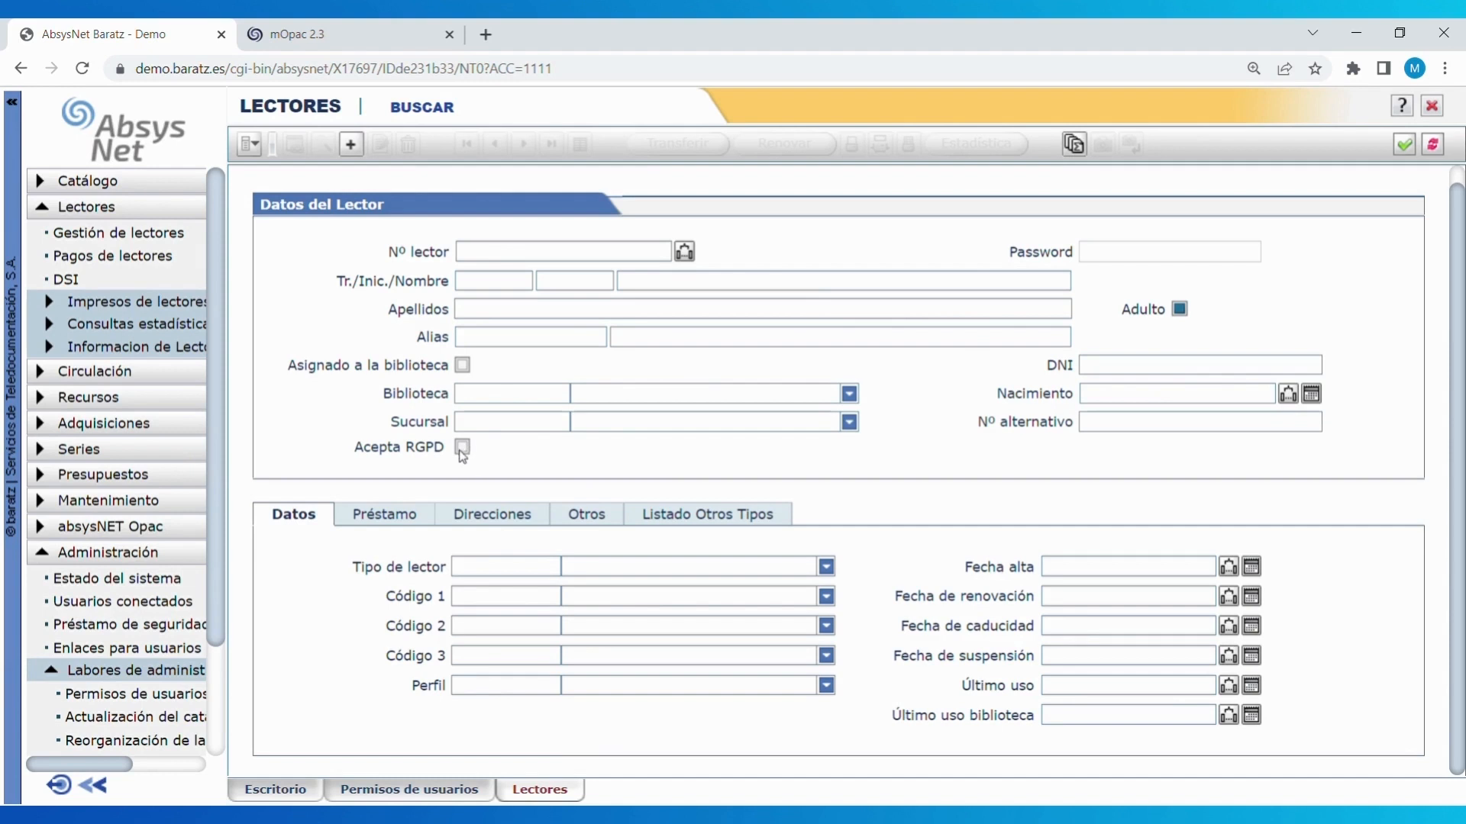
# - Search the Lectores form by the reader's number to display their record
pyautogui.click(462, 450)
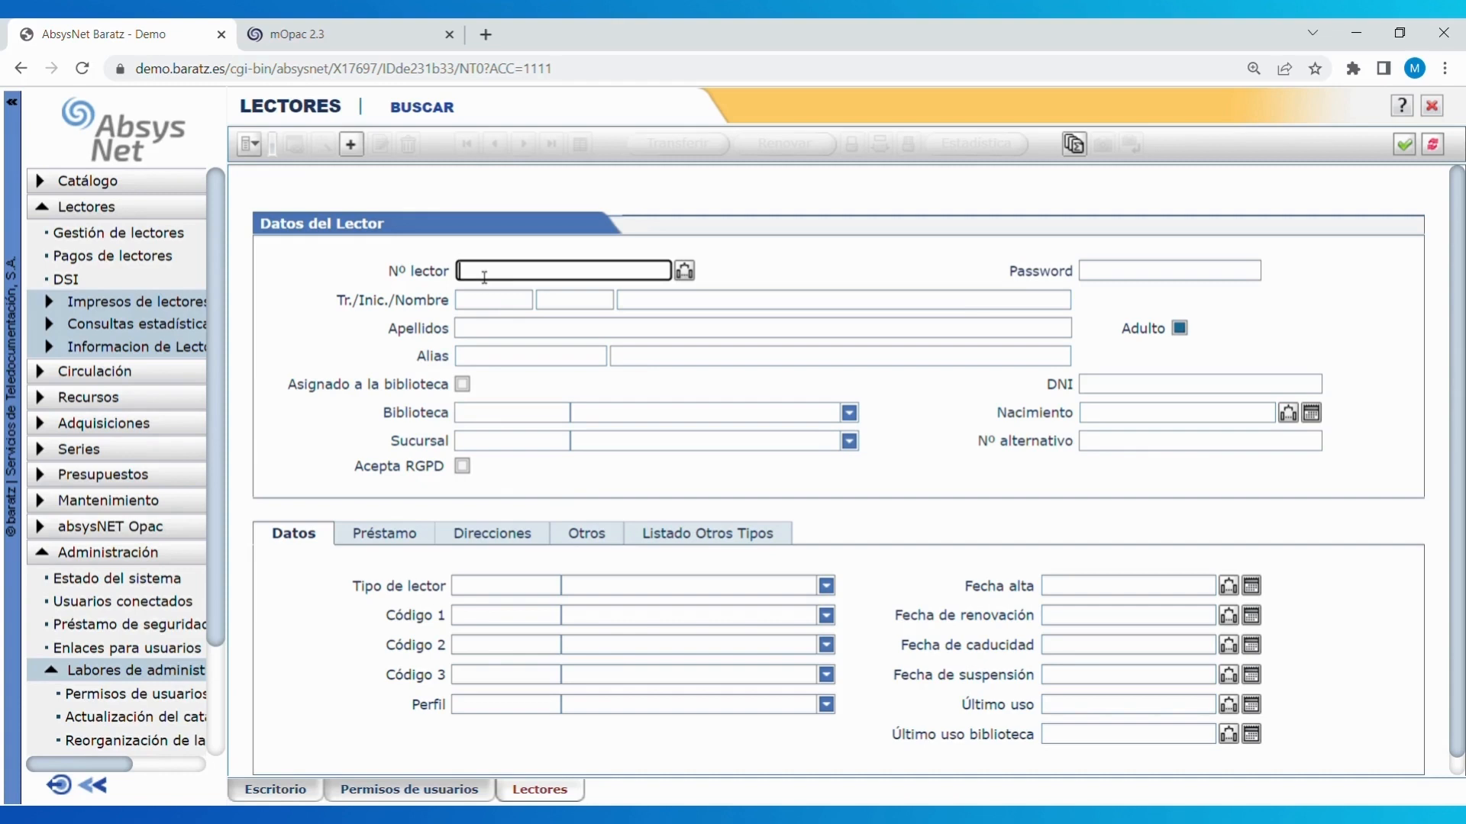
pyautogui.write('808100')
pyautogui.press('Return')
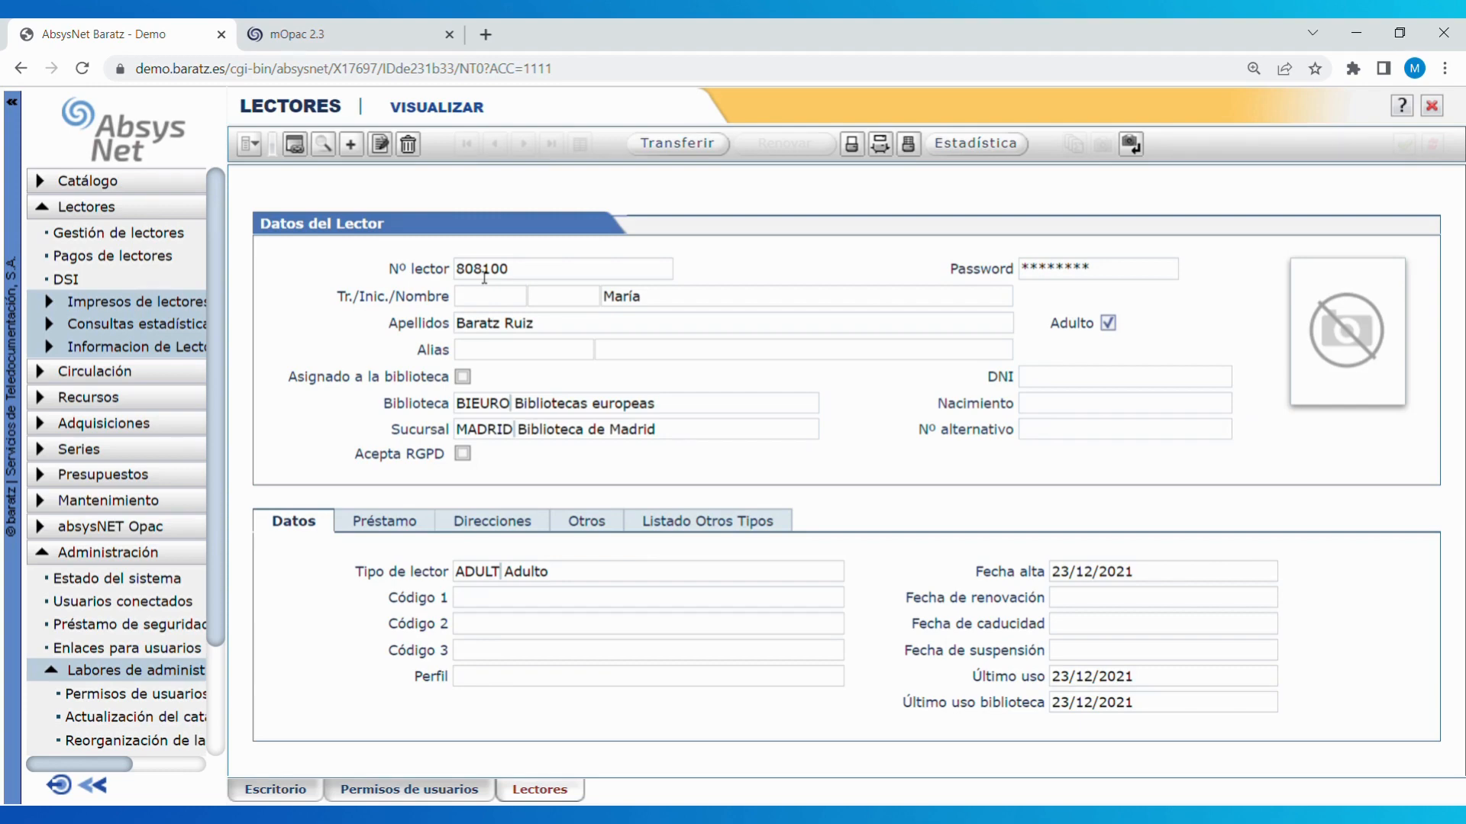
# - Put the reader's record into edit mode and dismiss the data-protection warning
pyautogui.click(387, 145)
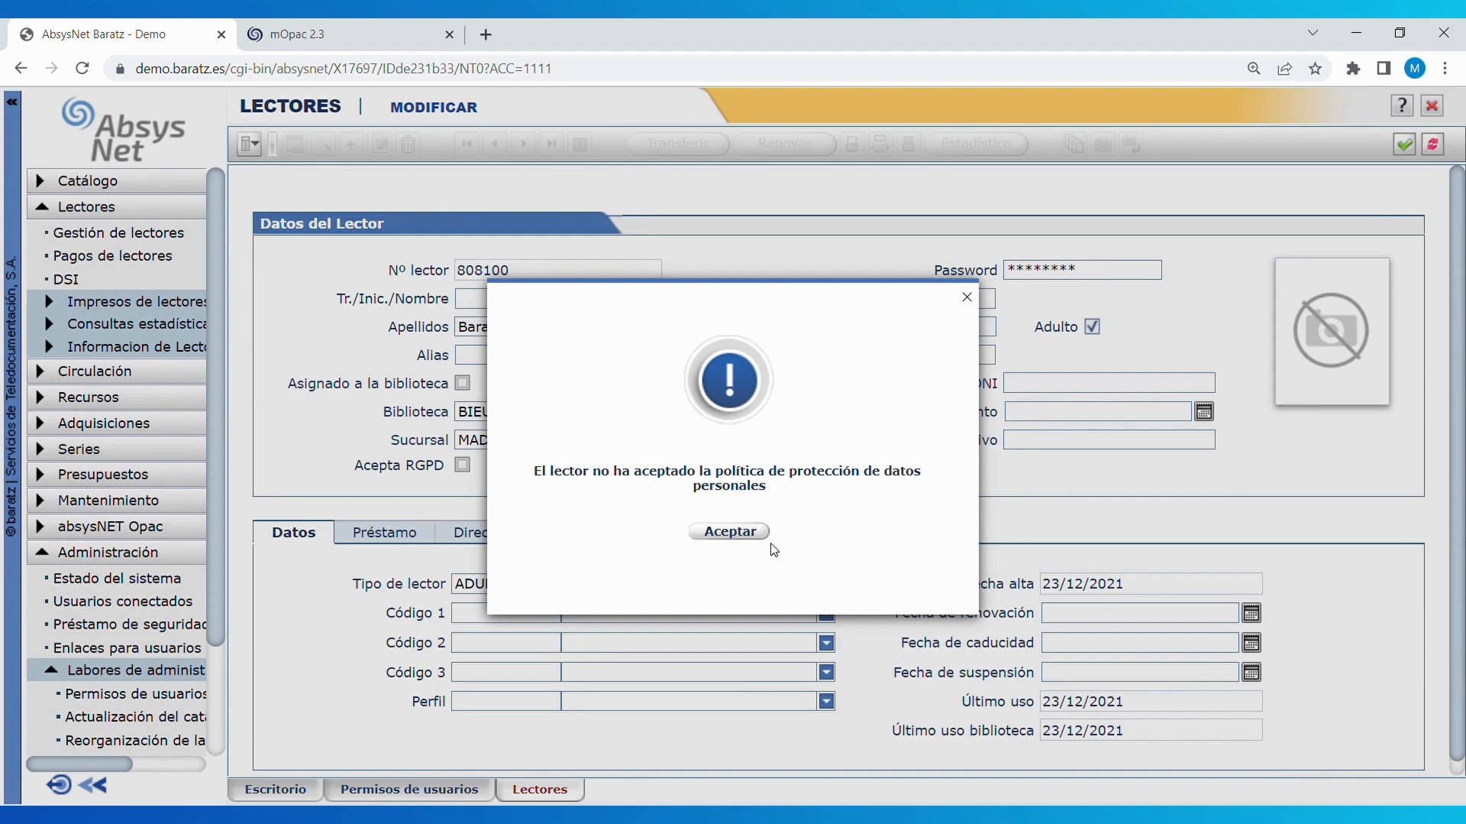
pyautogui.click(711, 532)
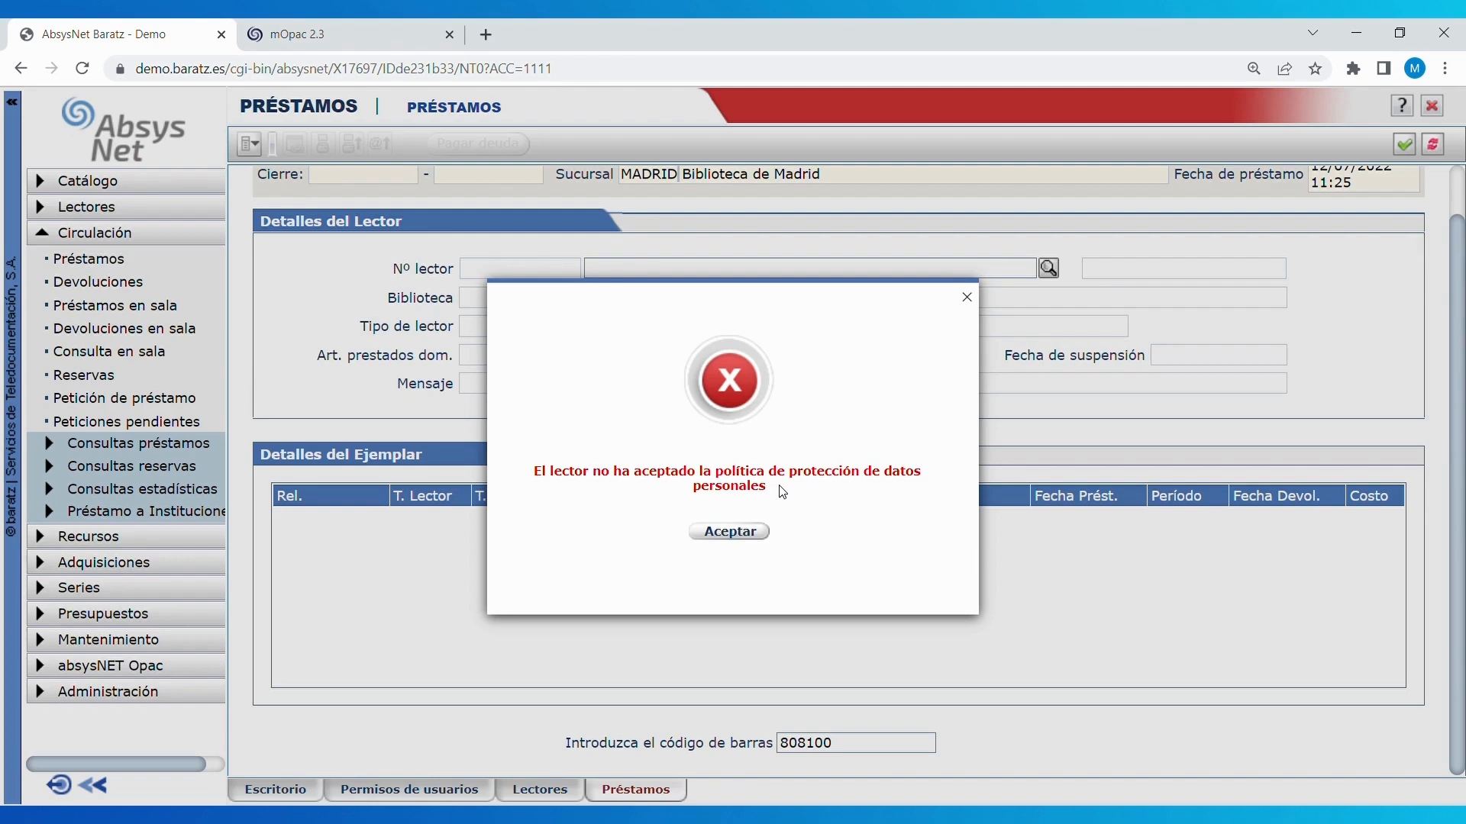
# - Dismiss the loan error saying the reader hasn't accepted the data-protection policy
pyautogui.click(745, 532)
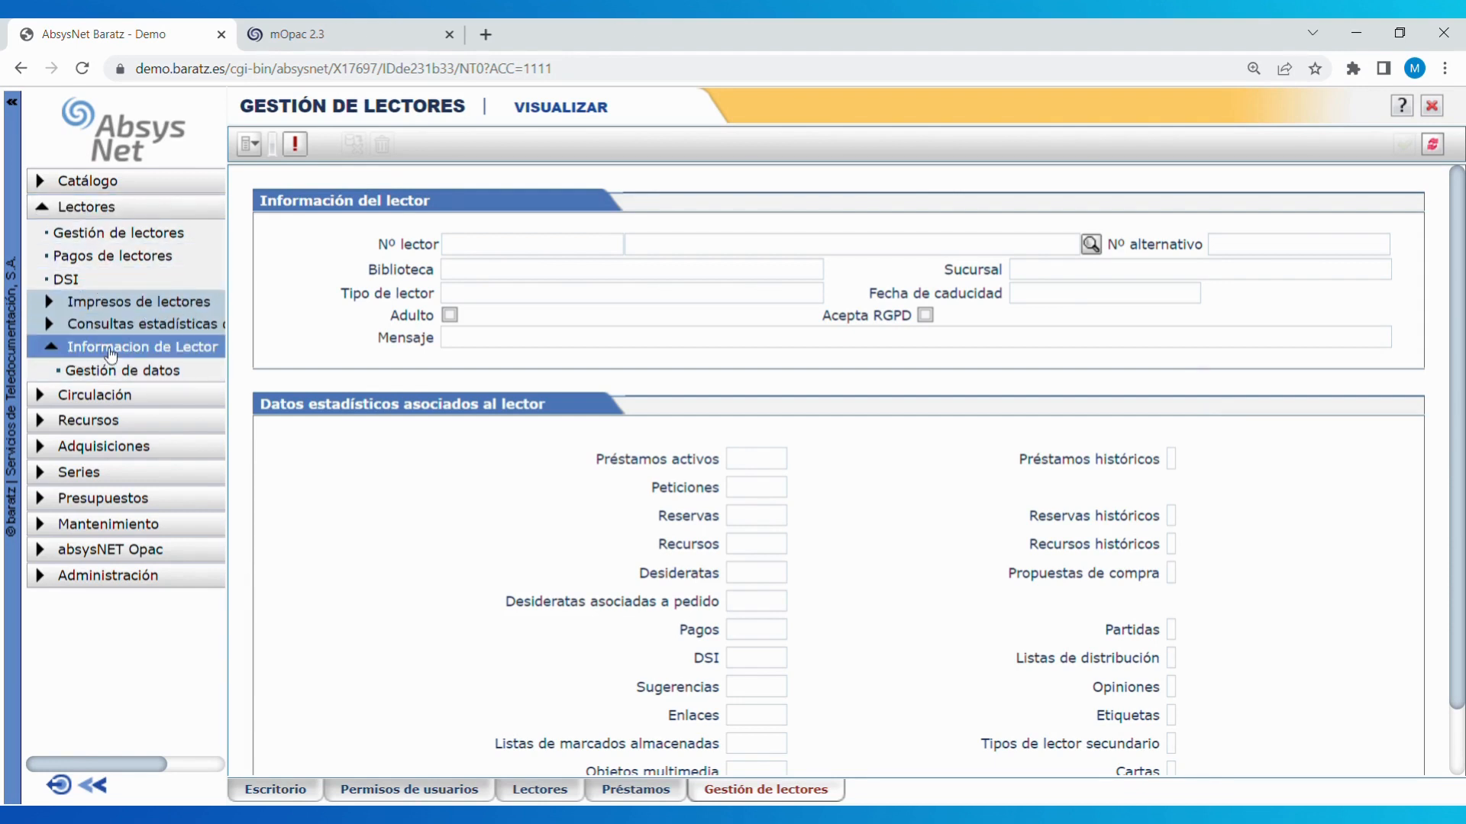
# - Query the reader by number in Gestión de datos to load their details and loan statistics
pyautogui.click(152, 372)
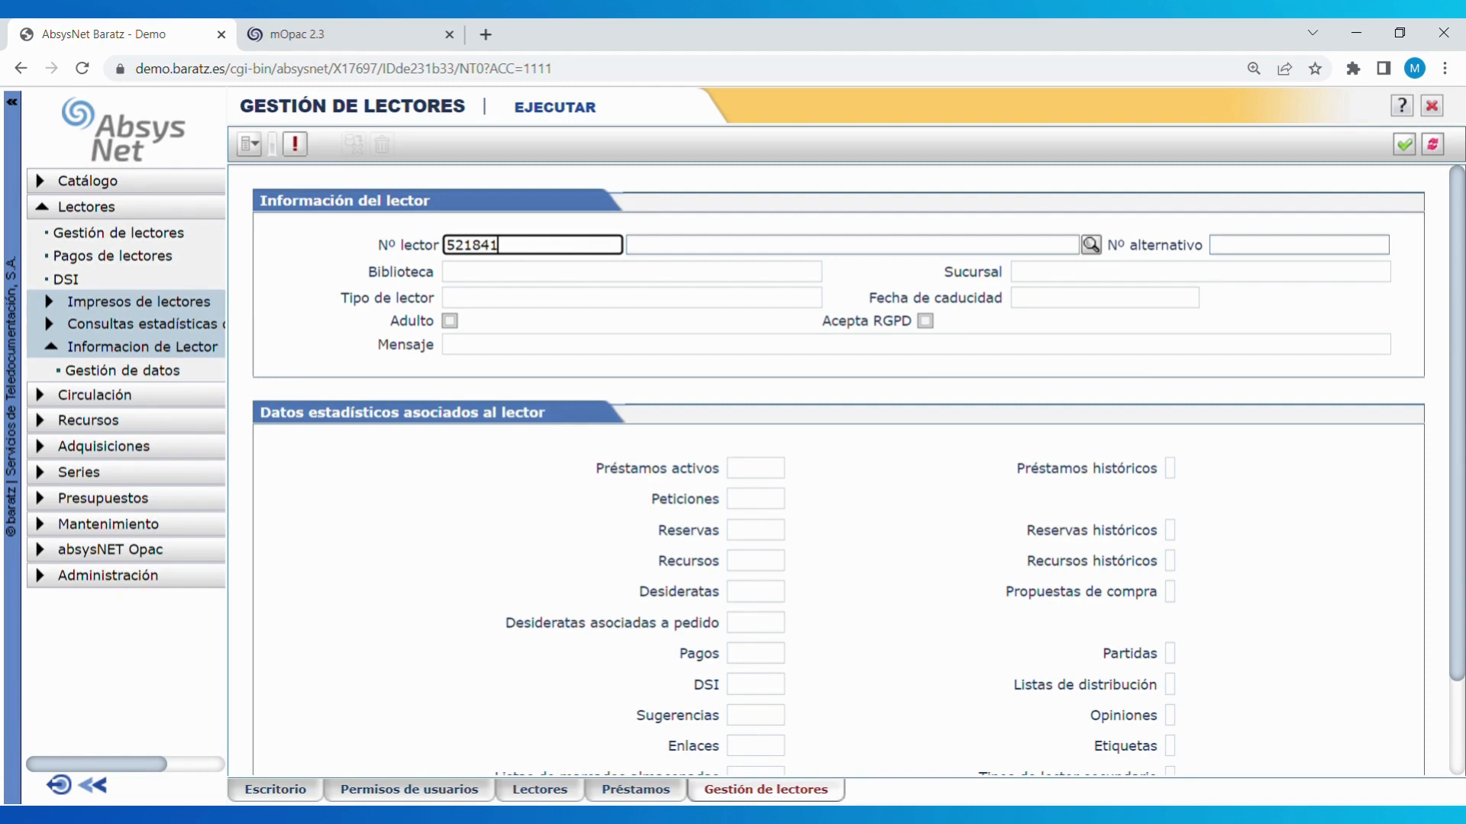
pyautogui.press('Return')
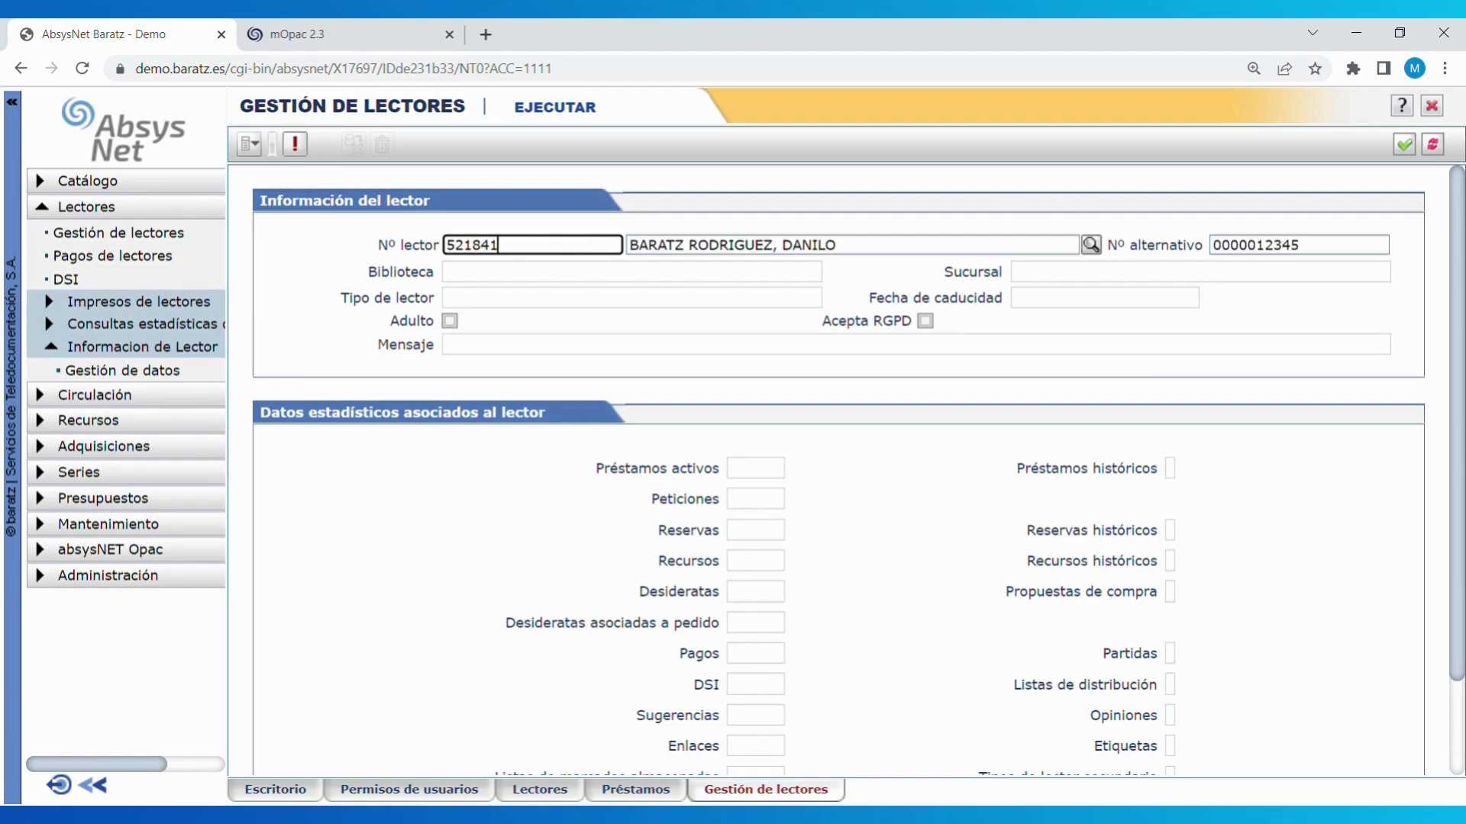
pyautogui.click(1405, 147)
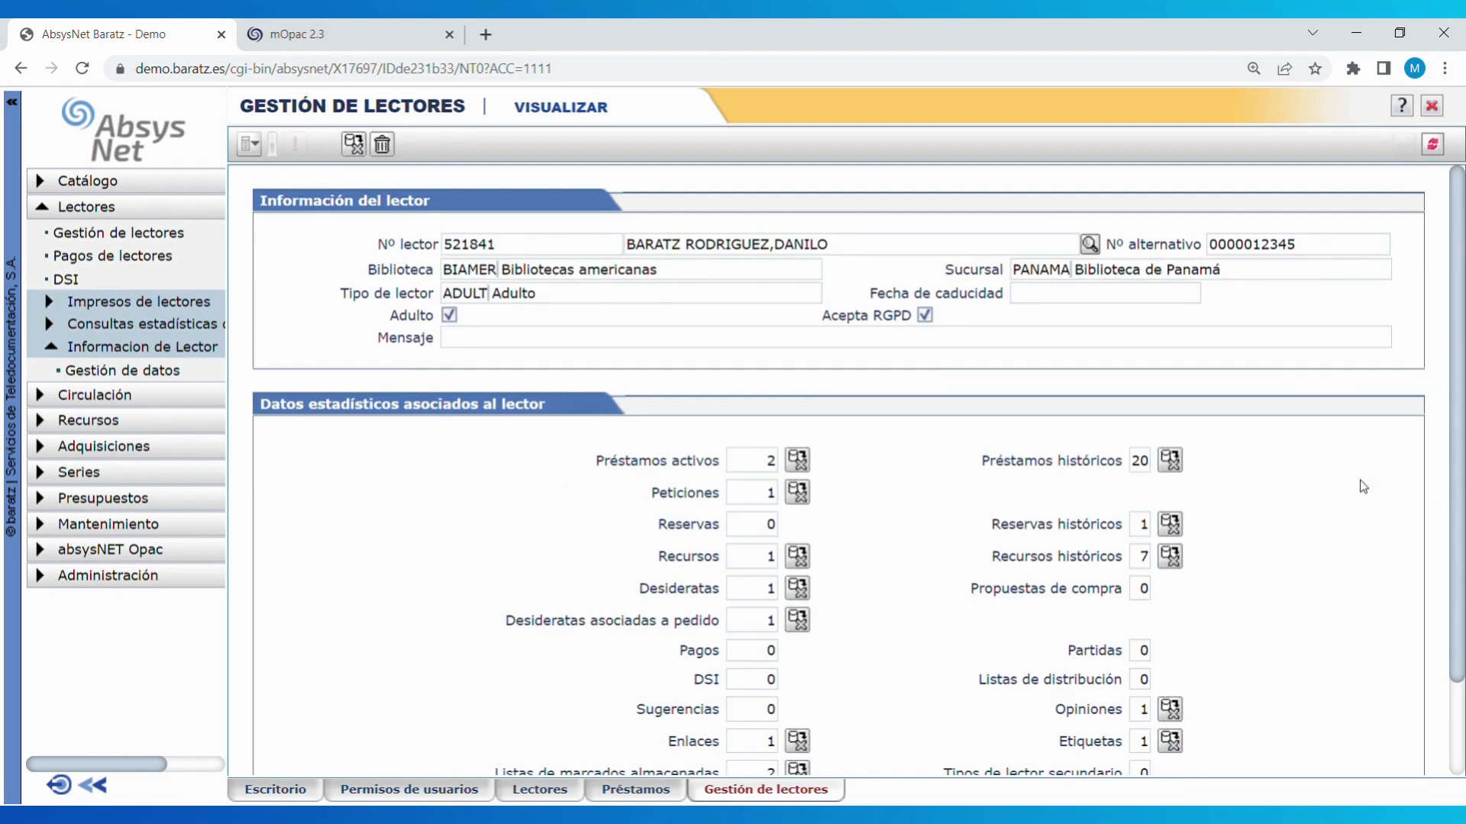
pyautogui.scroll(-2, 1462, 410)
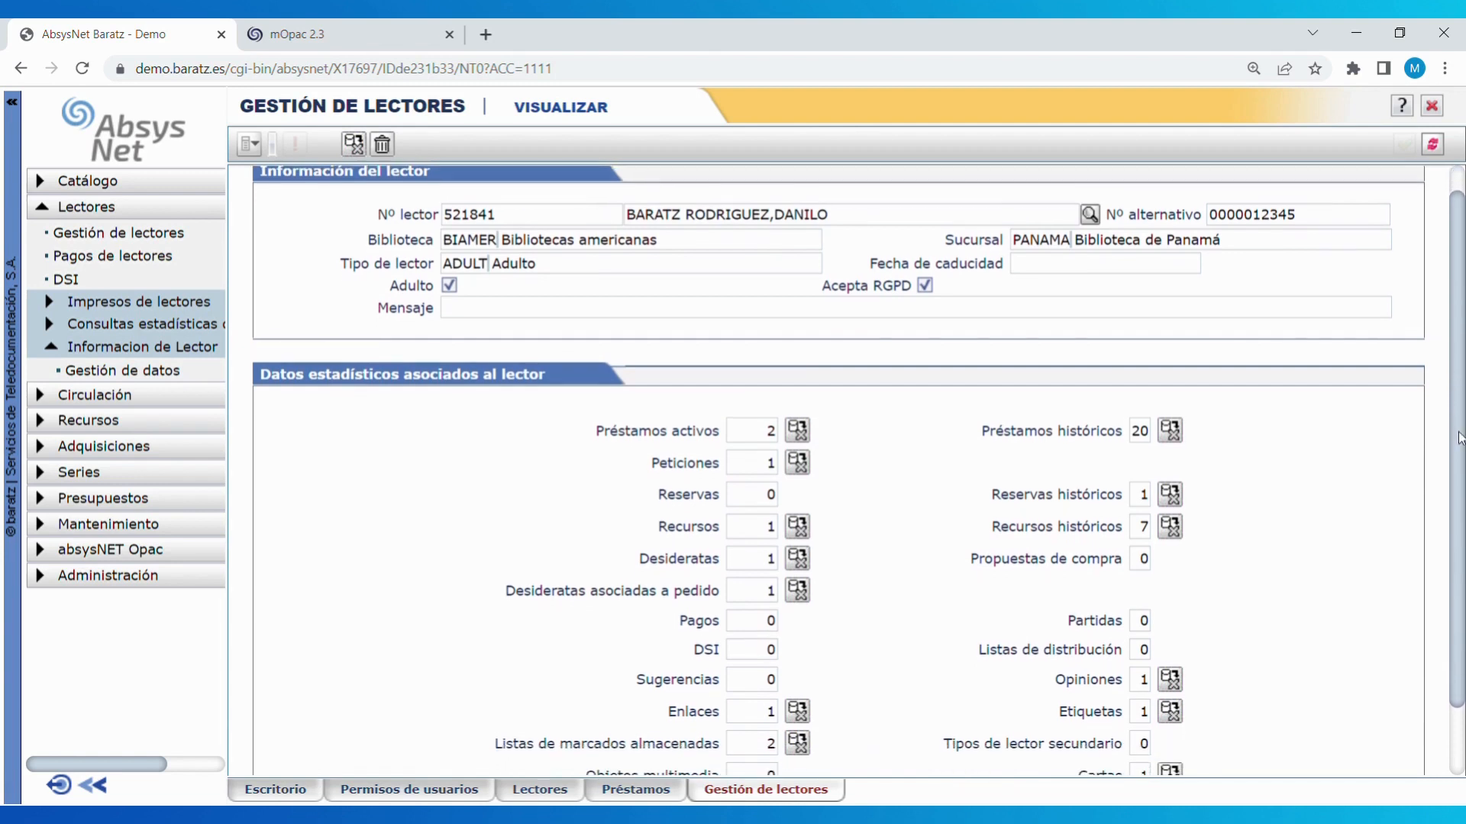
pyautogui.scroll(2, 1462, 391)
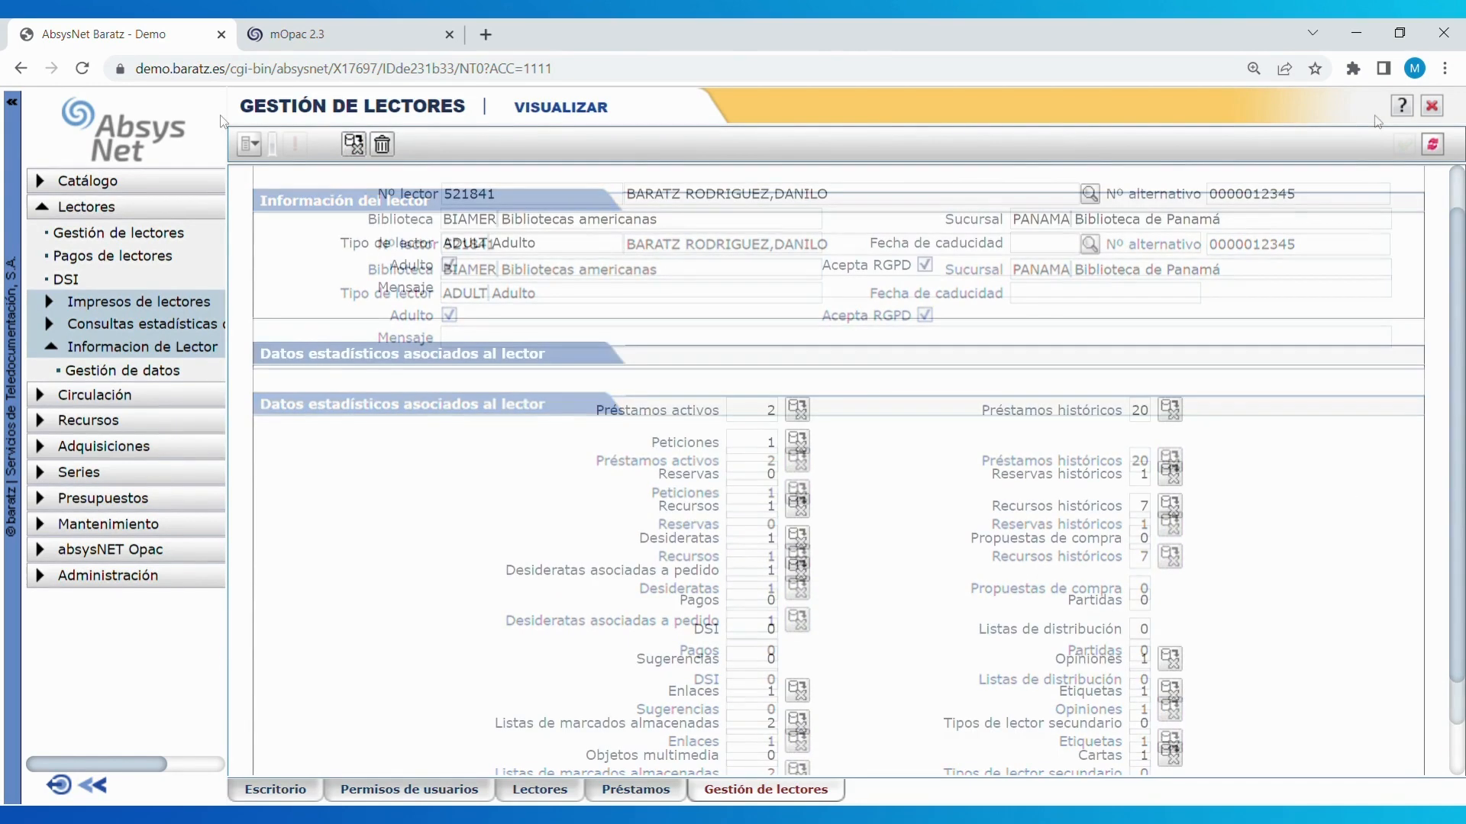
pyautogui.scroll(-1, 821, 336)
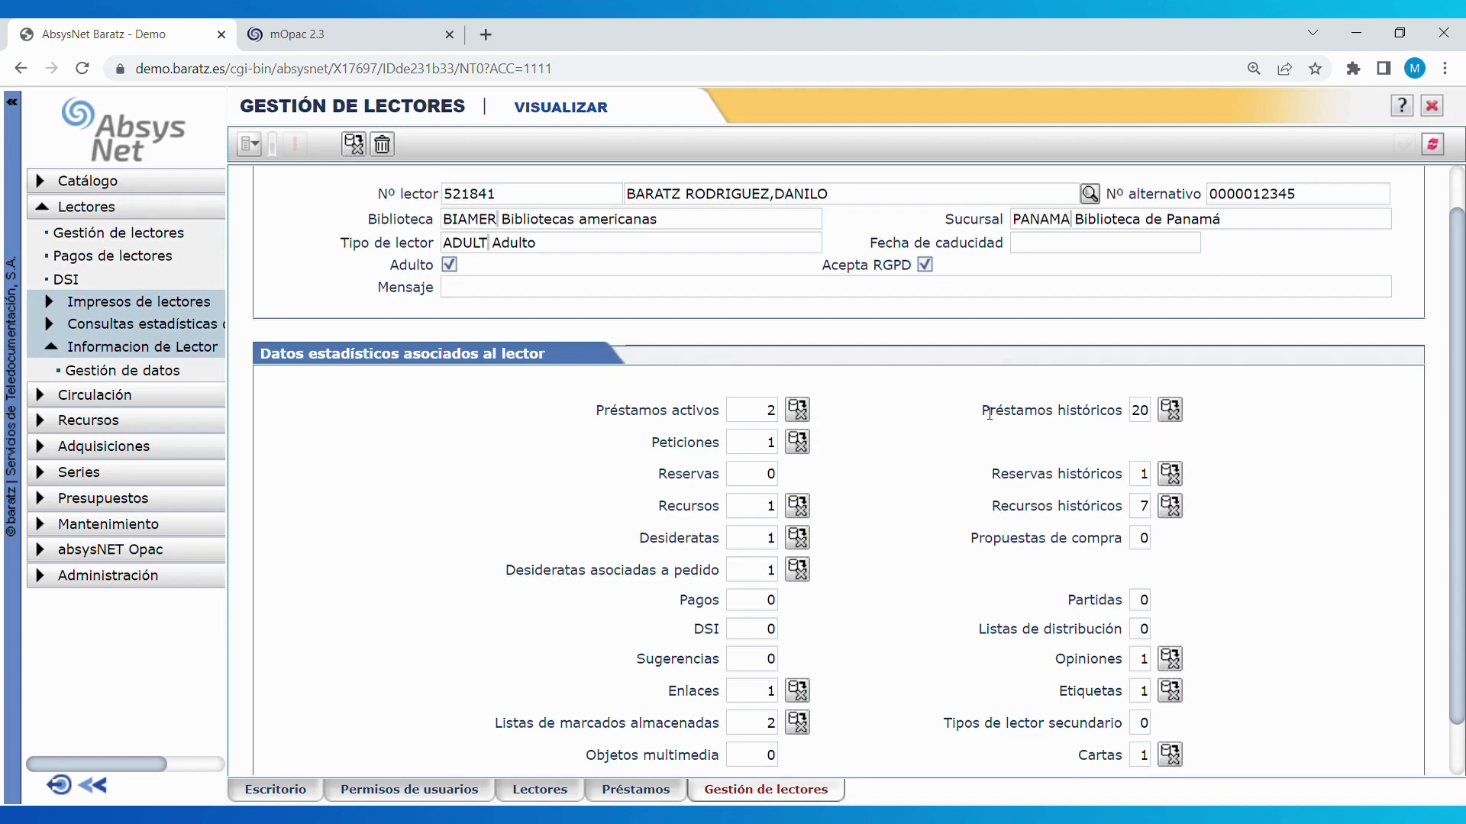
pyautogui.moveTo(990, 413); pyautogui.dragTo(1123, 413)
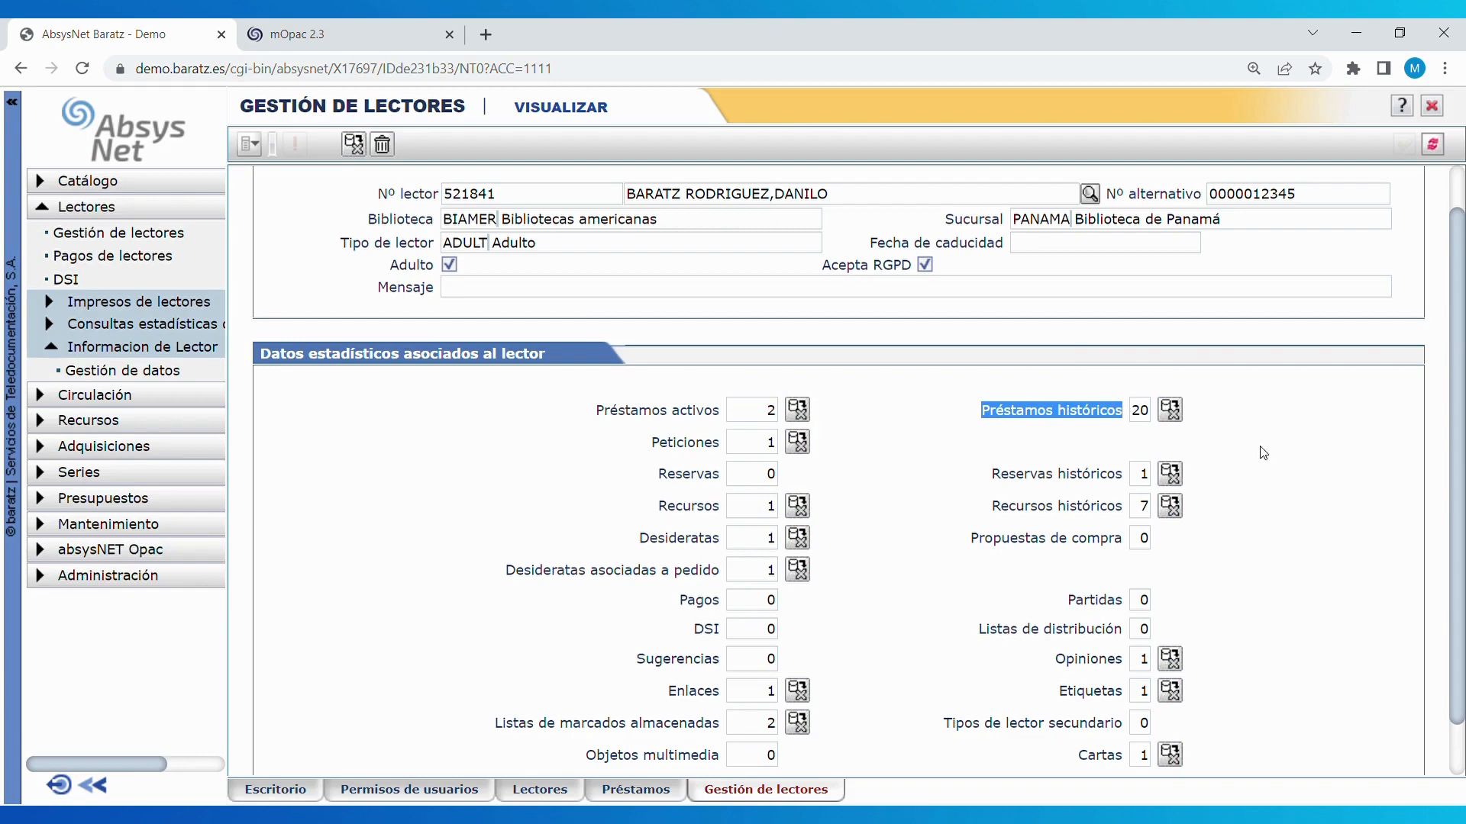
pyautogui.click(1263, 453)
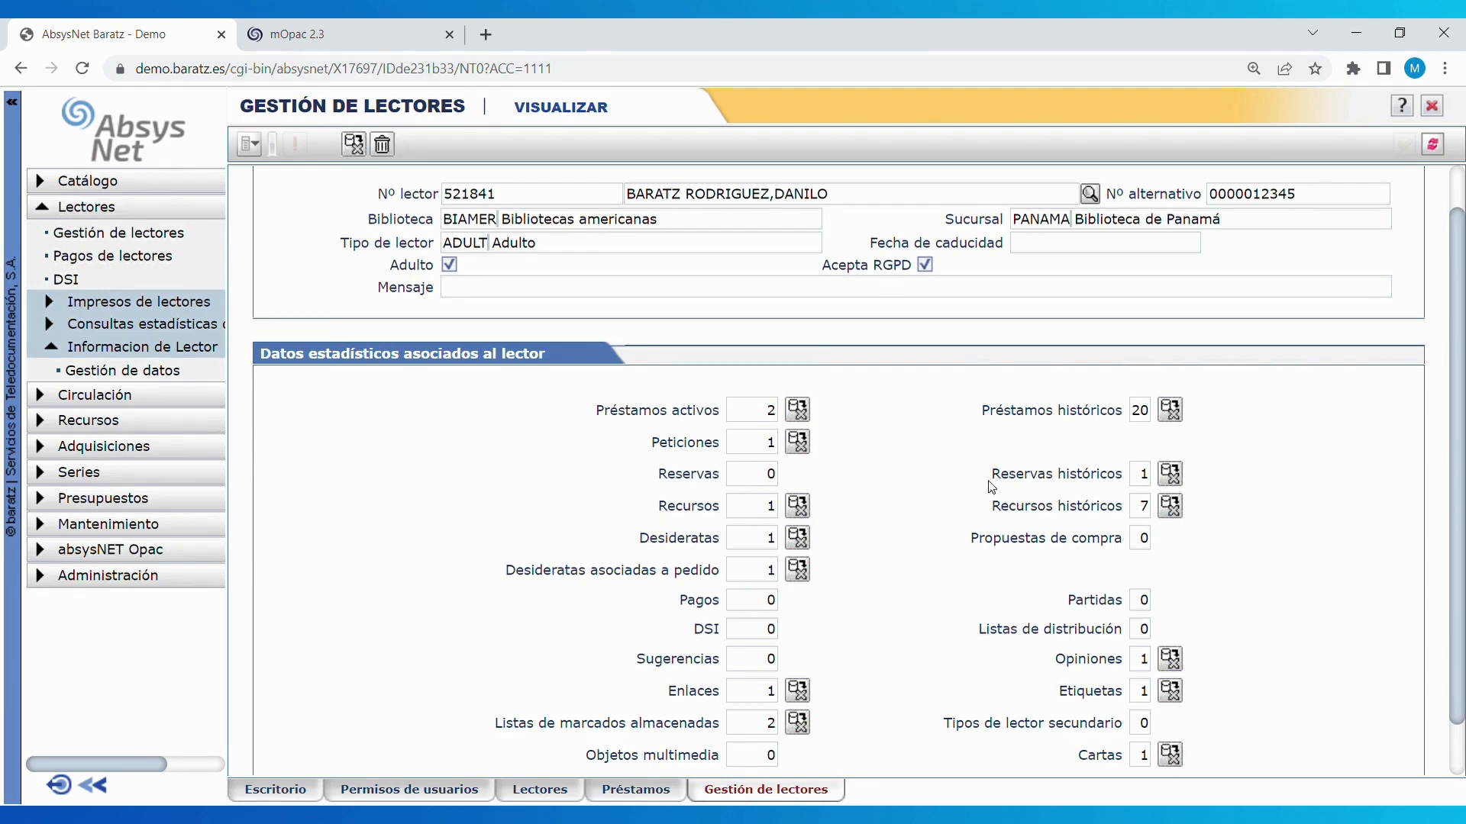
pyautogui.moveTo(992, 475); pyautogui.dragTo(1137, 495)
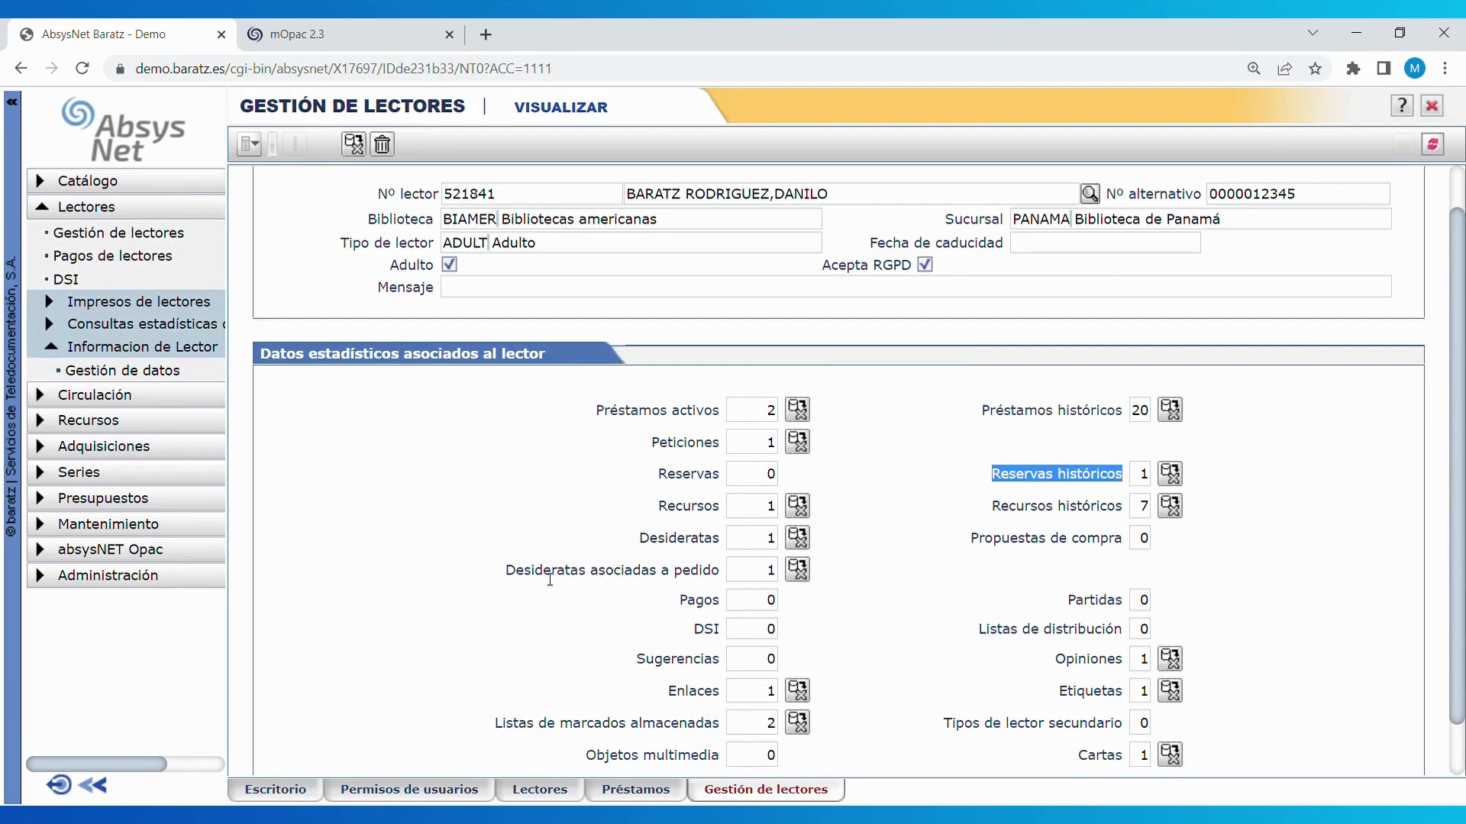
pyautogui.click(516, 573)
pyautogui.moveTo(516, 573); pyautogui.dragTo(660, 581)
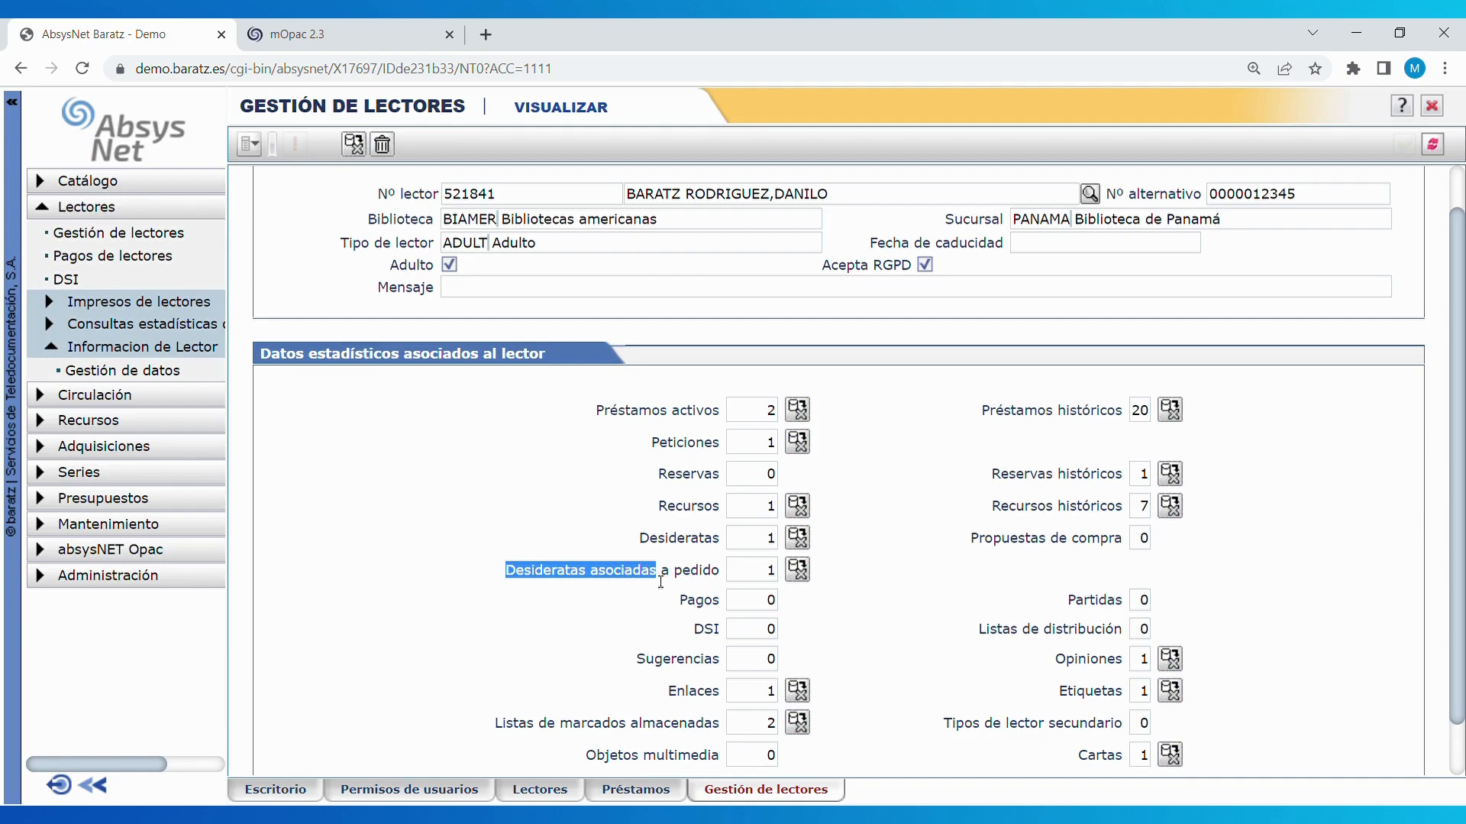
pyautogui.moveTo(722, 632); pyautogui.dragTo(702, 632)
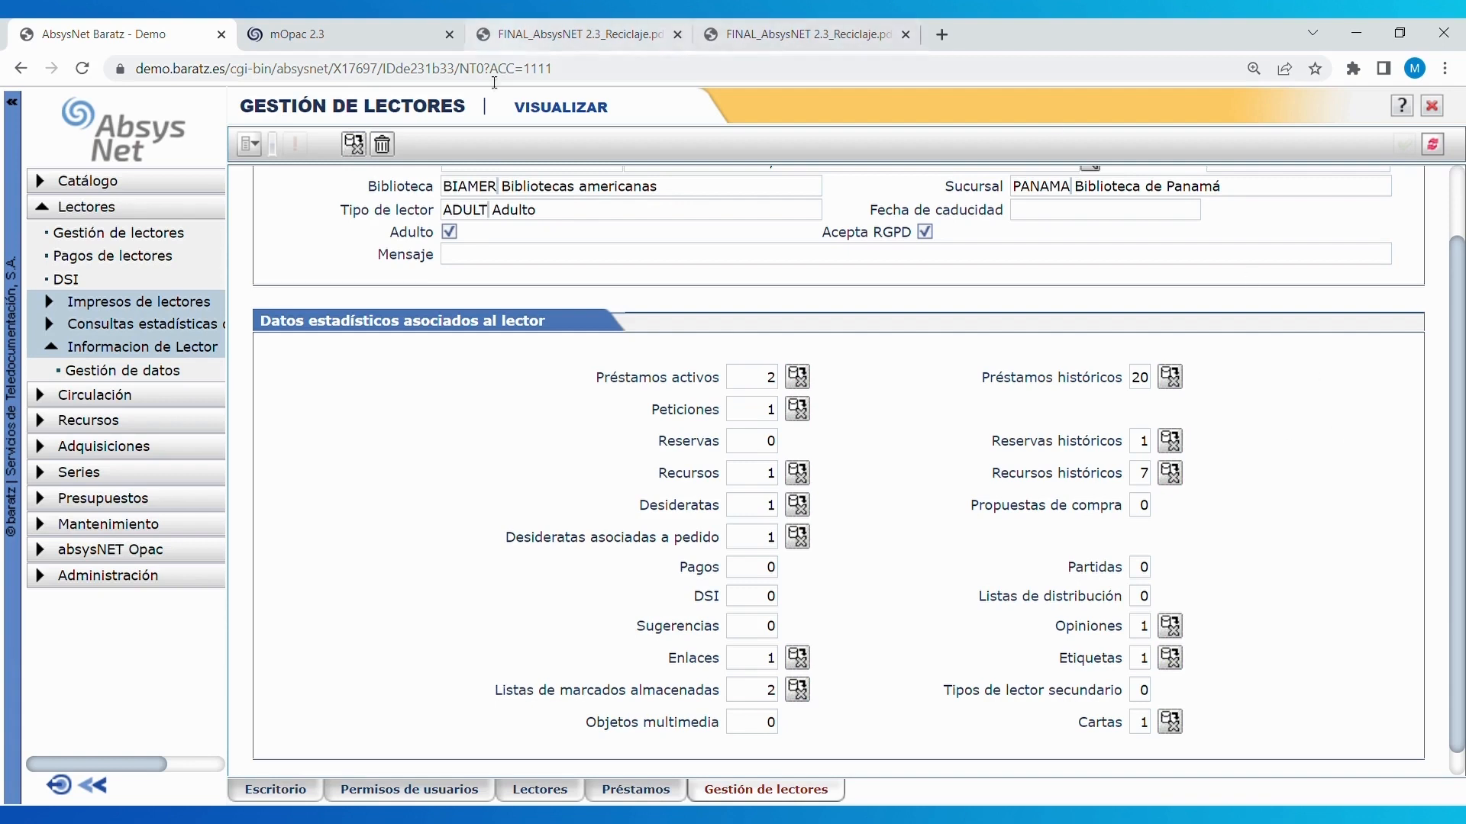
pyautogui.click(383, 145)
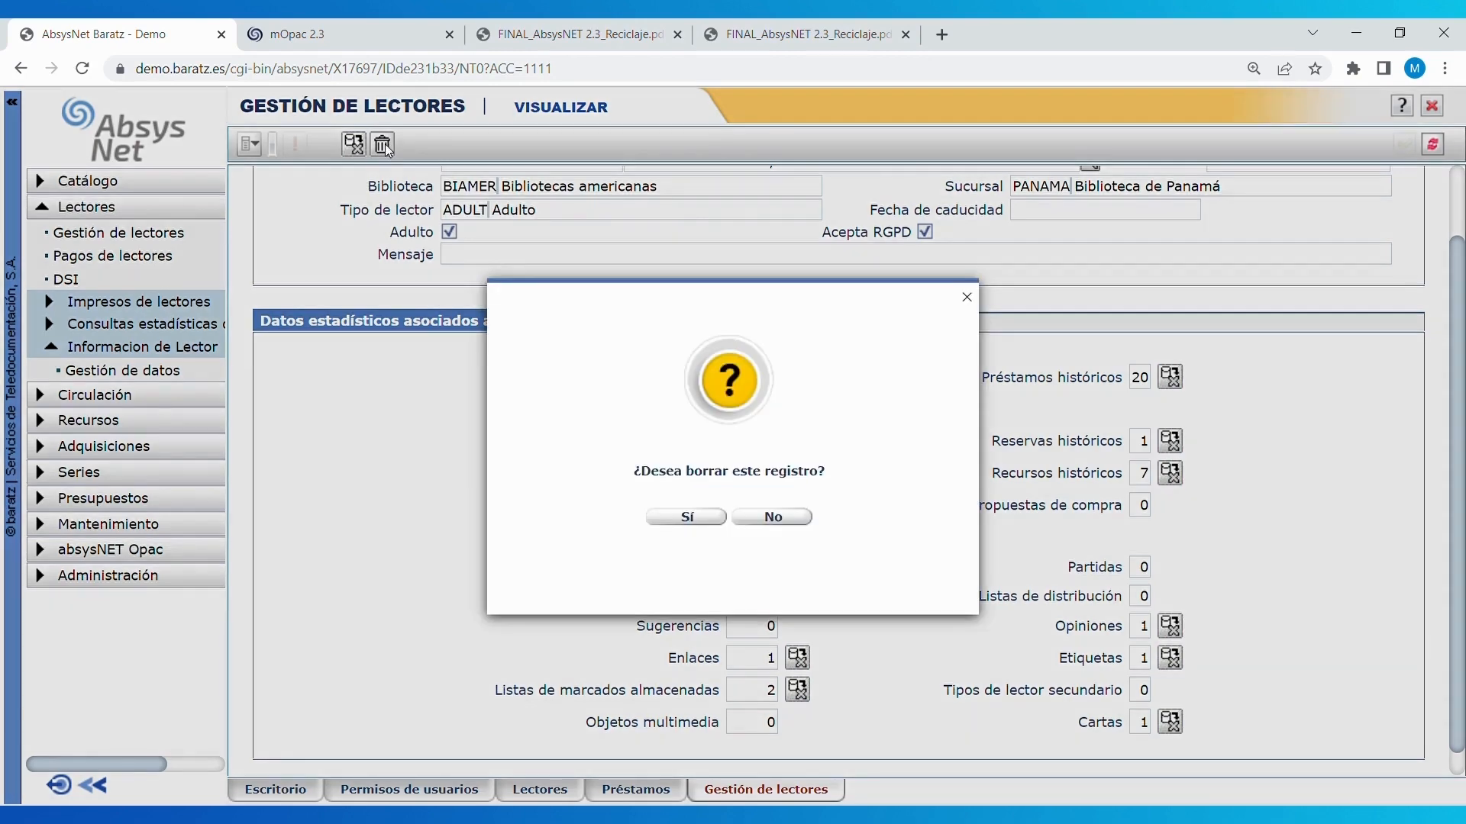
pyautogui.click(793, 518)
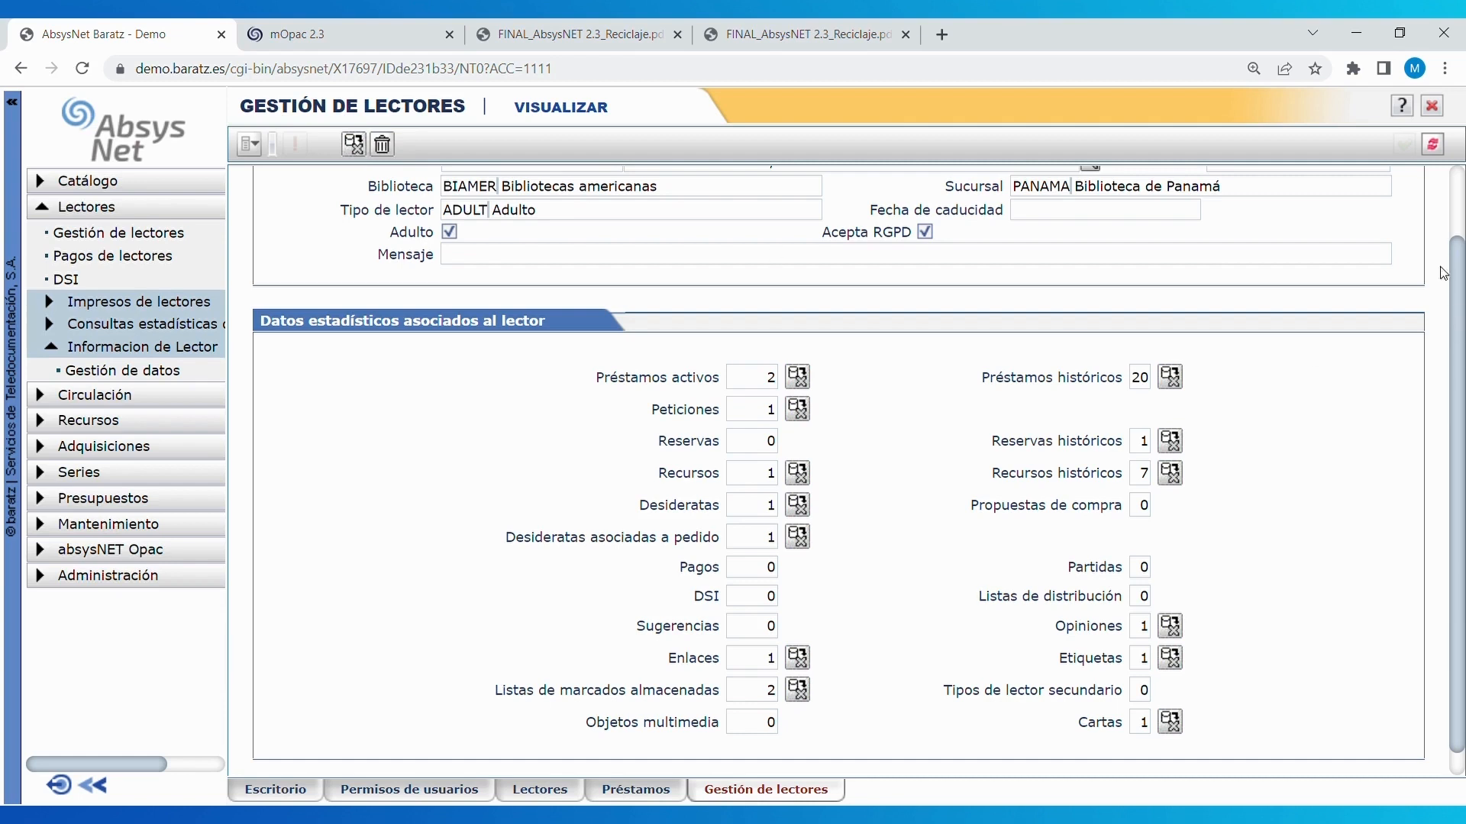
pyautogui.click(384, 147)
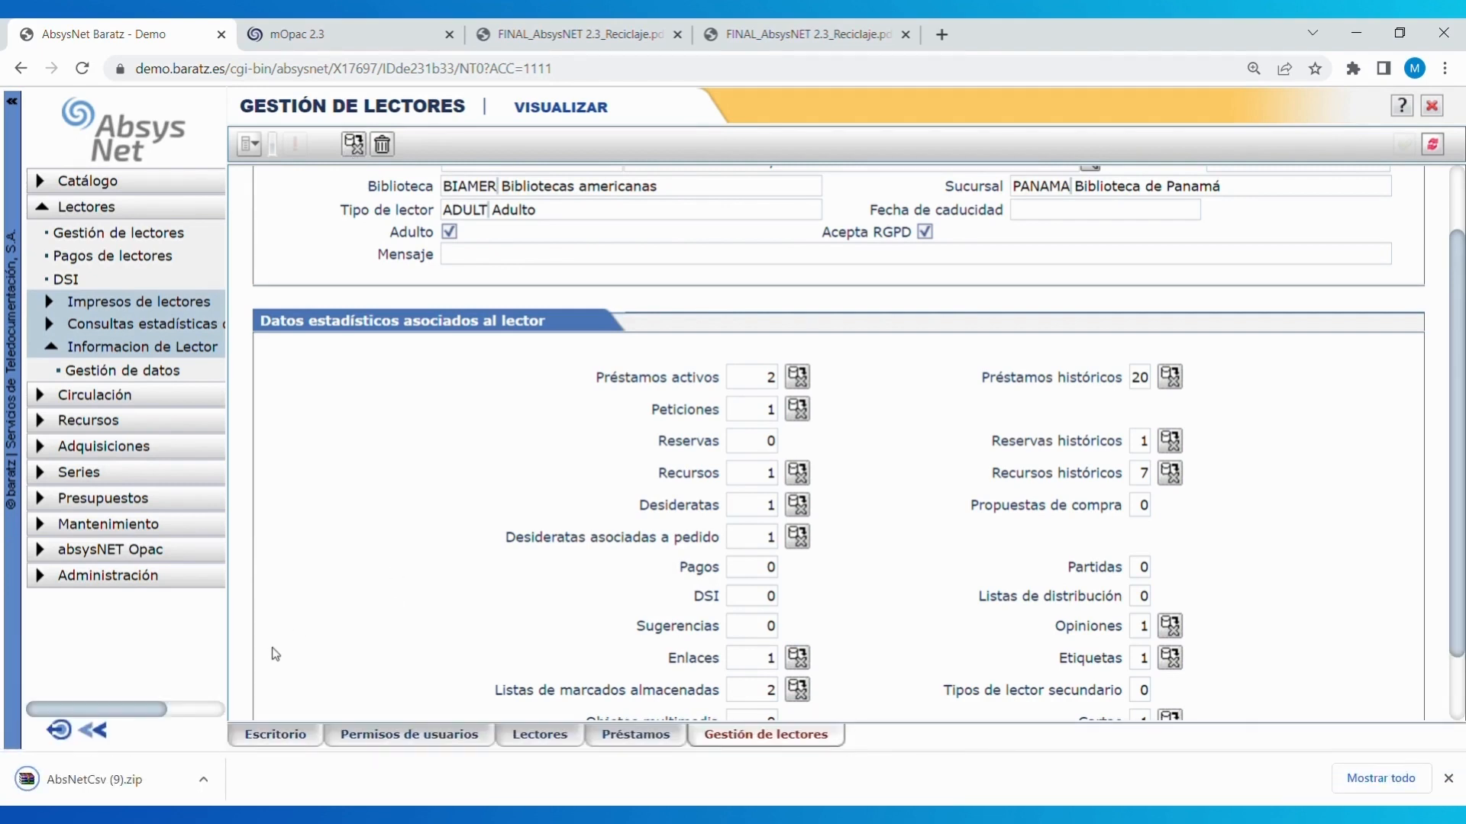
# - Open the downloaded AbsNetCsv (9).zip export archive in WinRAR
pyautogui.click(160, 788)
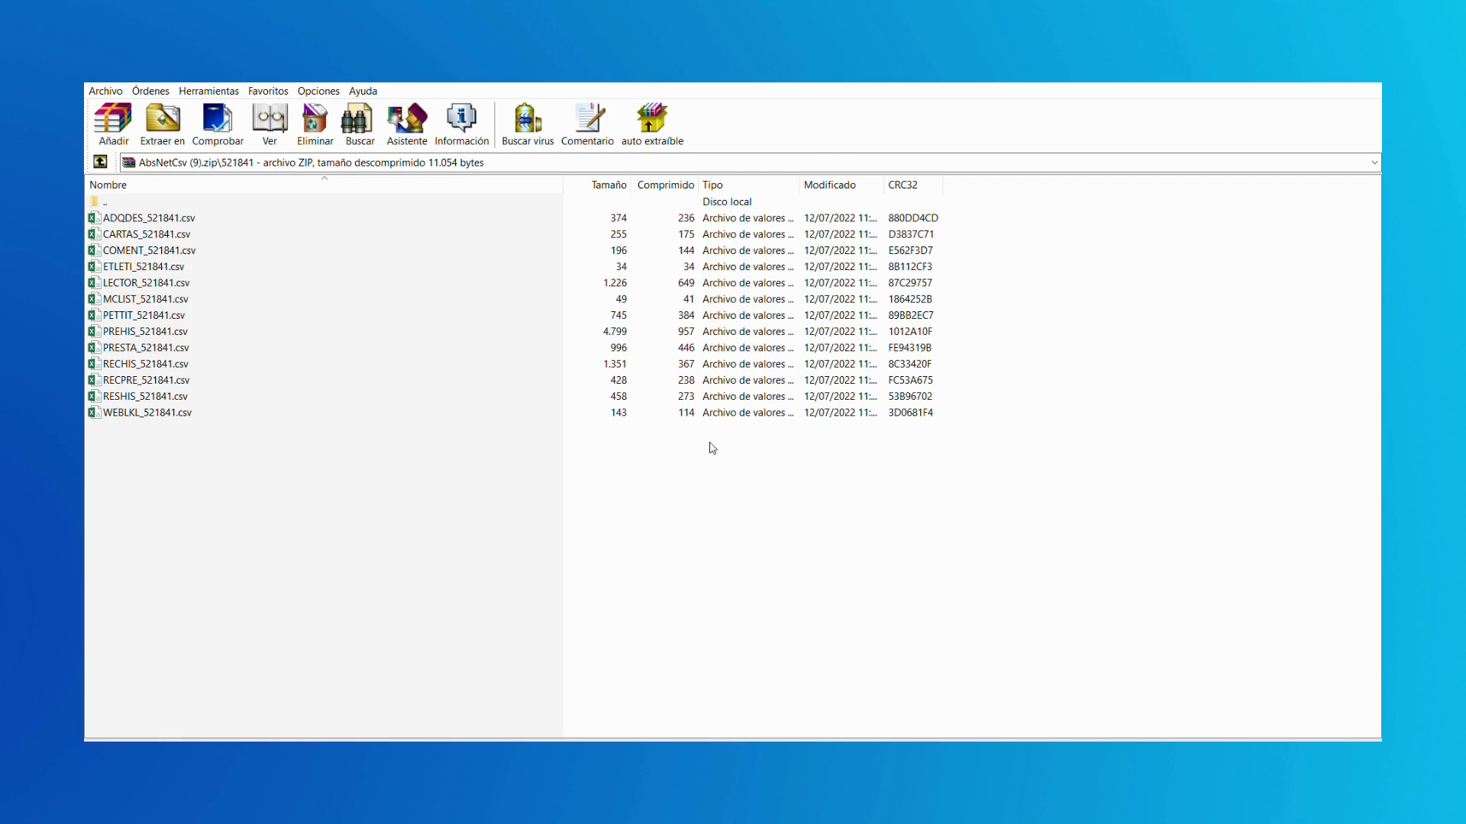
# - Open PREHIS_521841.csv from the archive in Excel
pyautogui.click(609, 326)
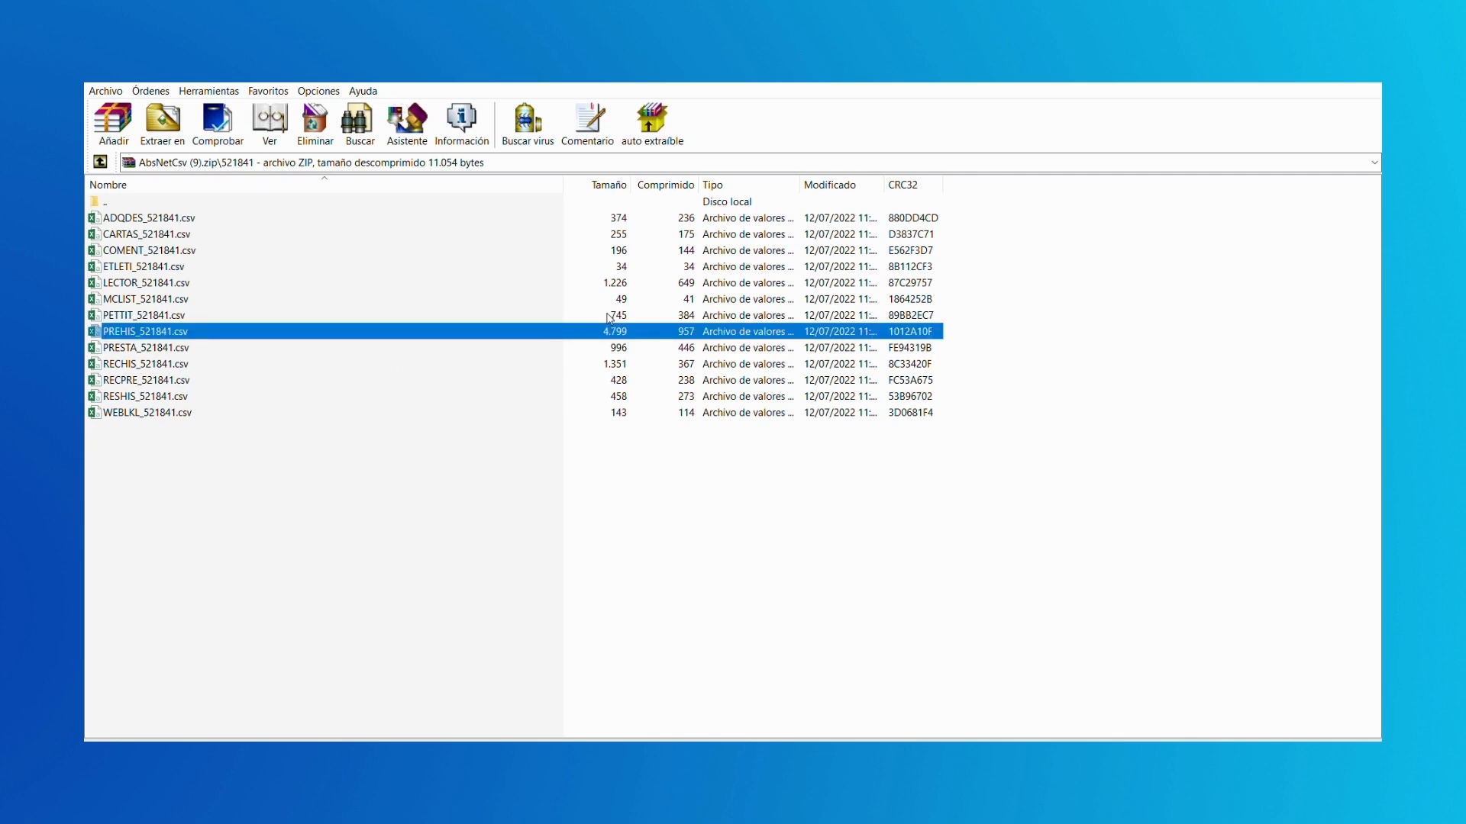
pyautogui.press('Return')
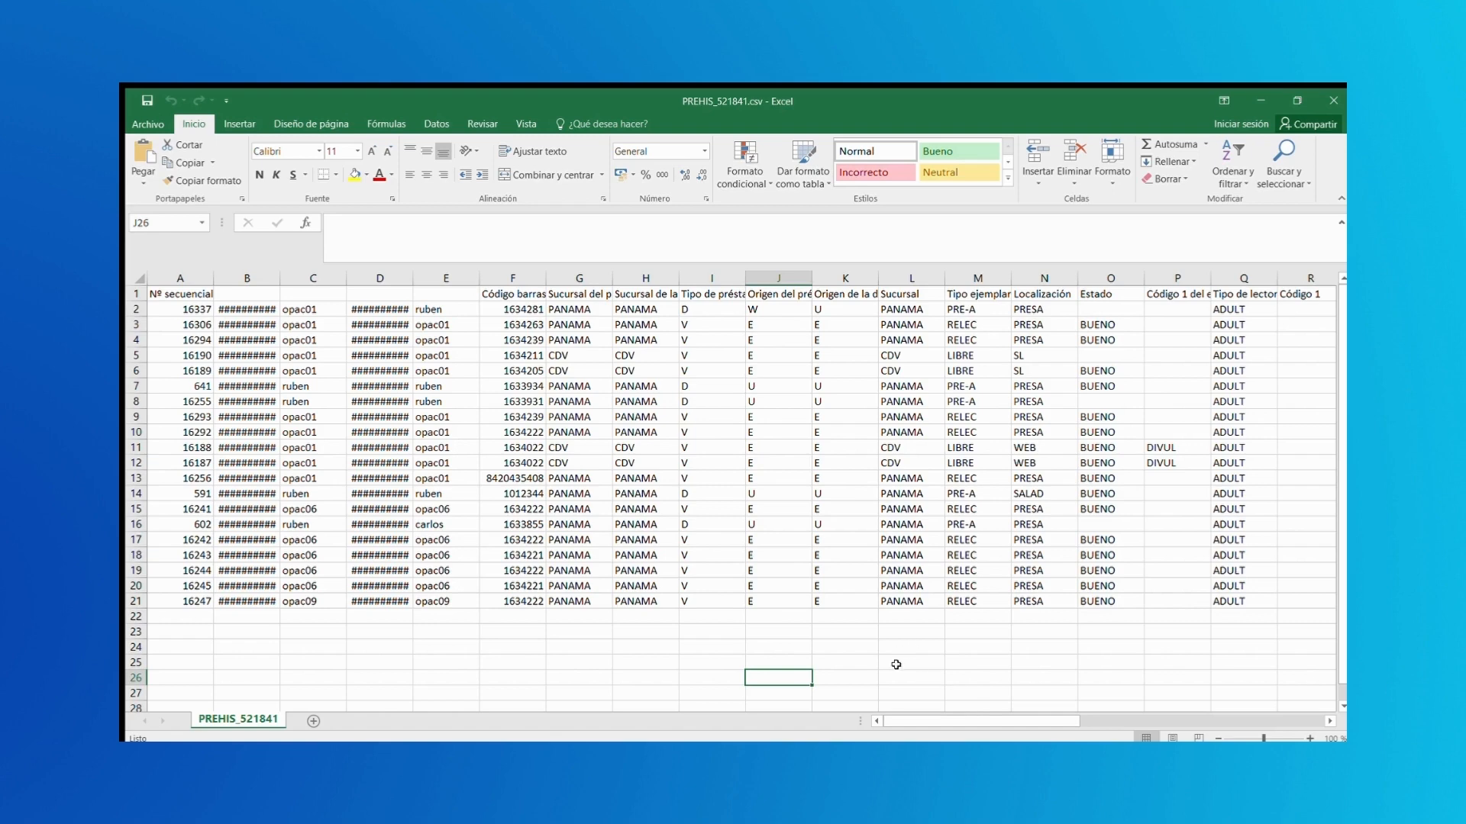
# - Scroll across the PREHIS_521841 loan-history columns in Excel
pyautogui.moveTo(938, 718); pyautogui.dragTo(1195, 721)
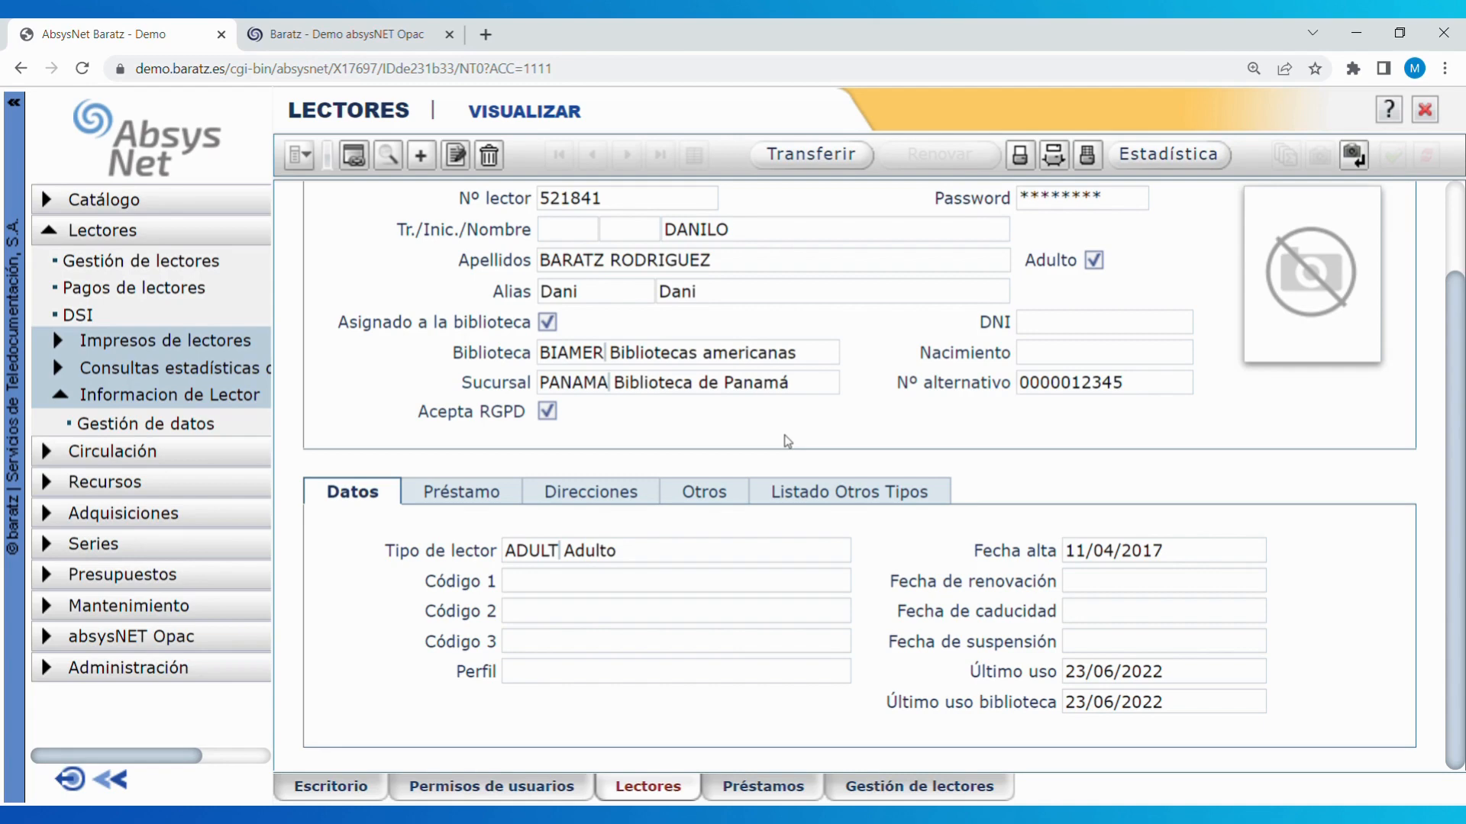
# - Log into the mOpac with the reader's card number and password
pyautogui.click(309, 40)
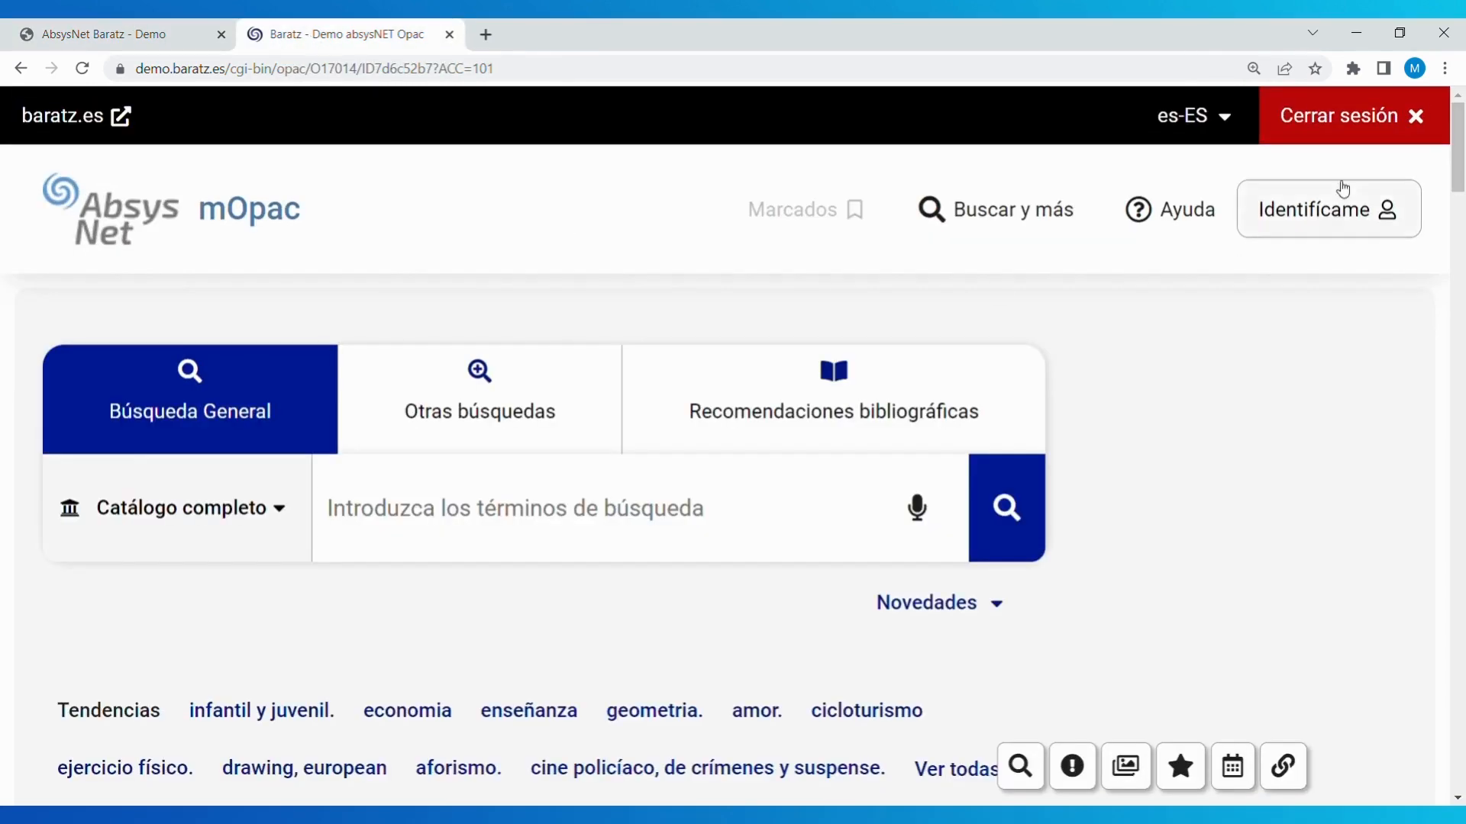
pyautogui.click(1318, 219)
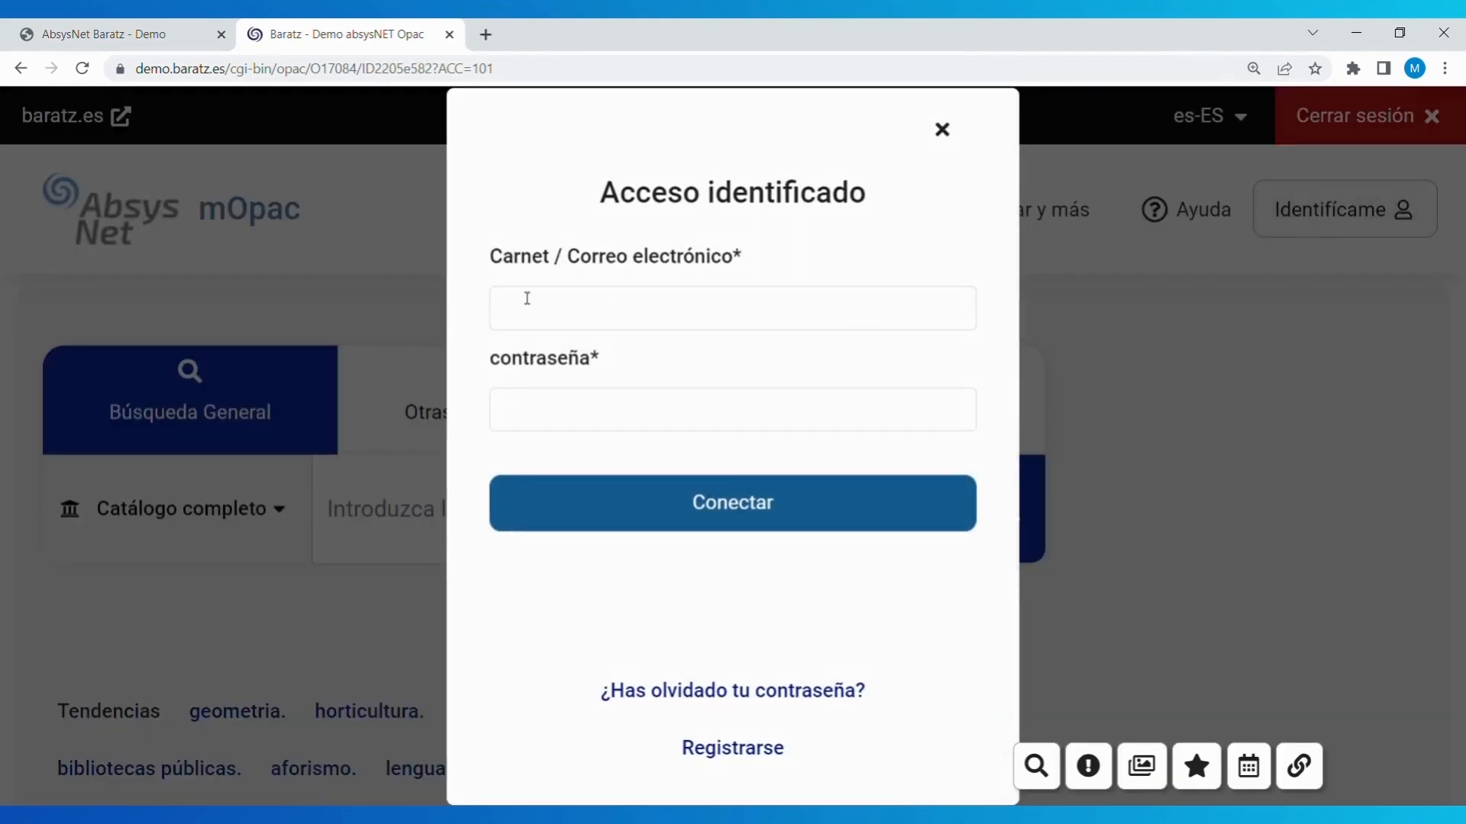
pyautogui.click(499, 319)
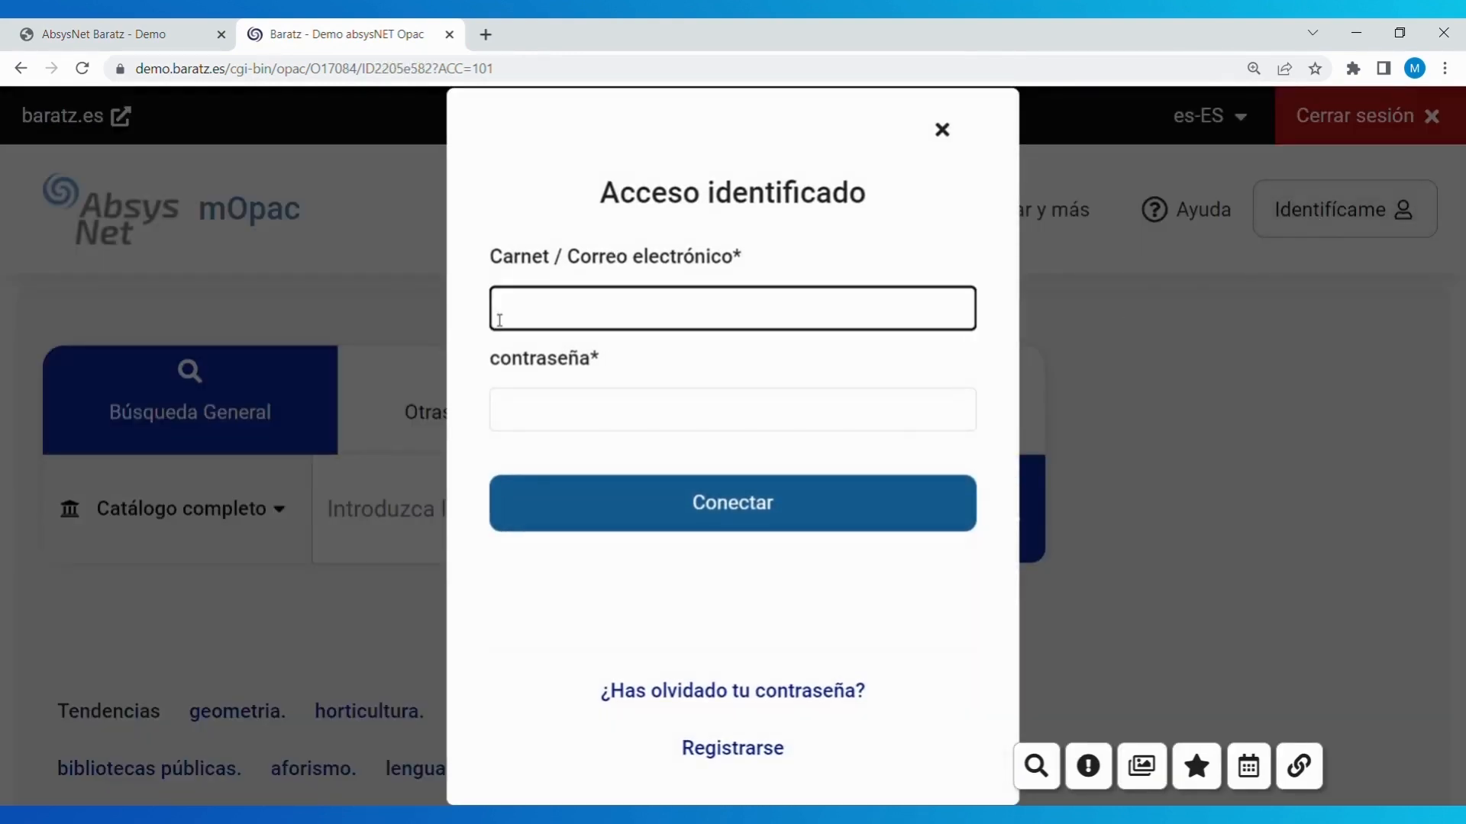
pyautogui.write('808100')
pyautogui.click(518, 422)
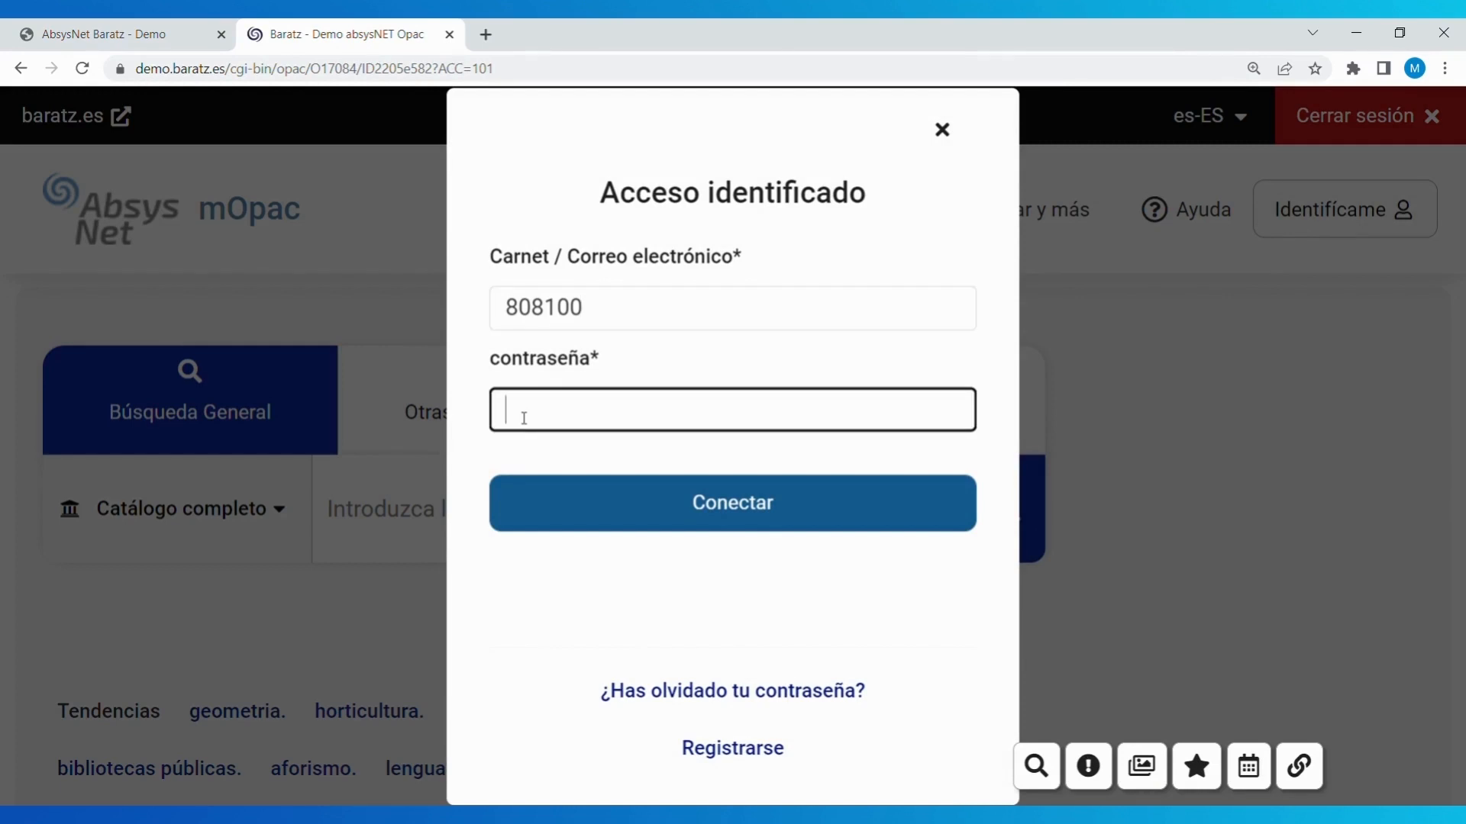
pyautogui.press('Return')
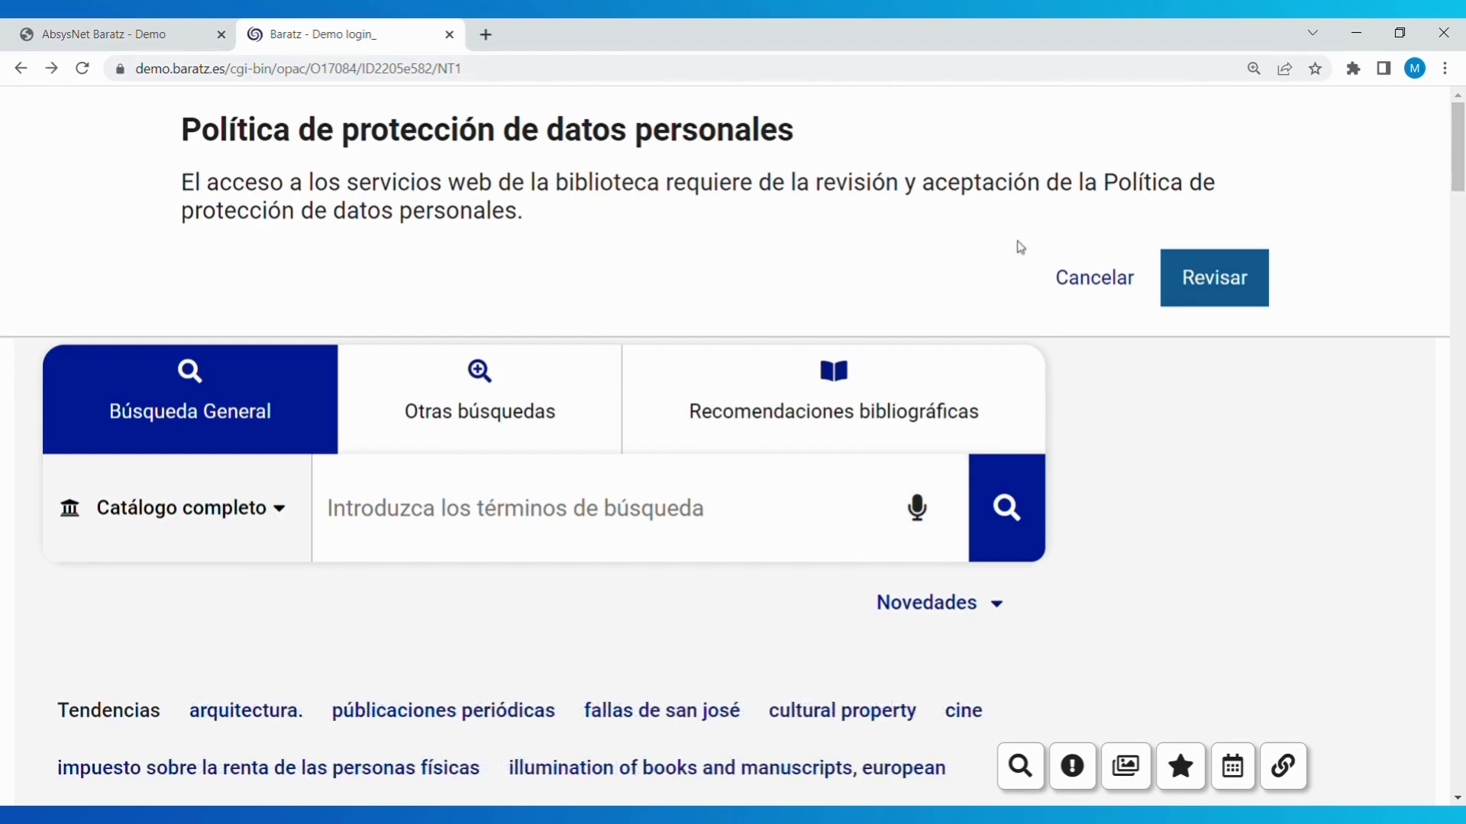
# - Read the full data protection policy text, then switch on the policy acceptance toggle
pyautogui.click(1202, 286)
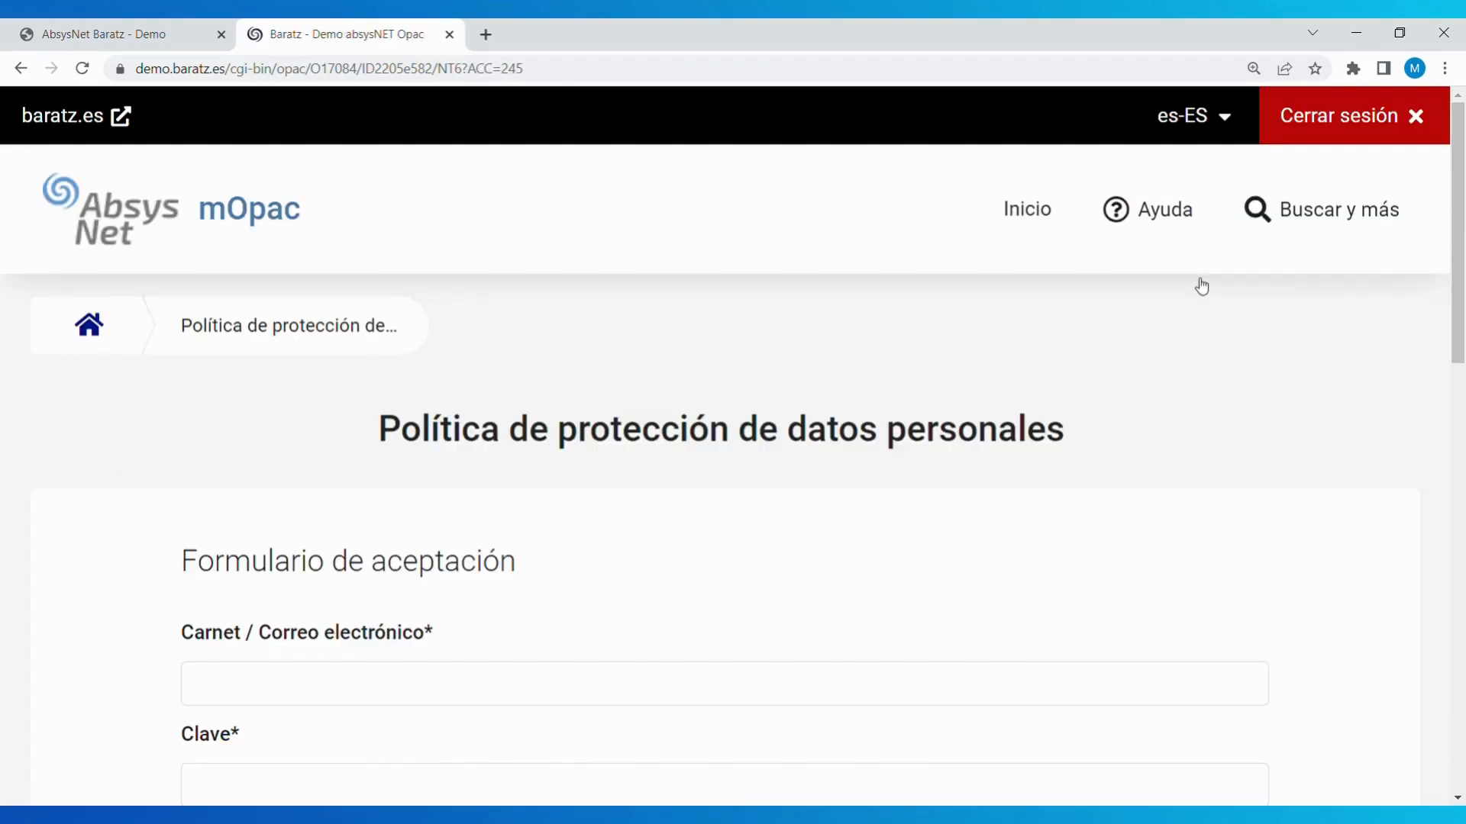
pyautogui.scroll(-5, 1179, 389)
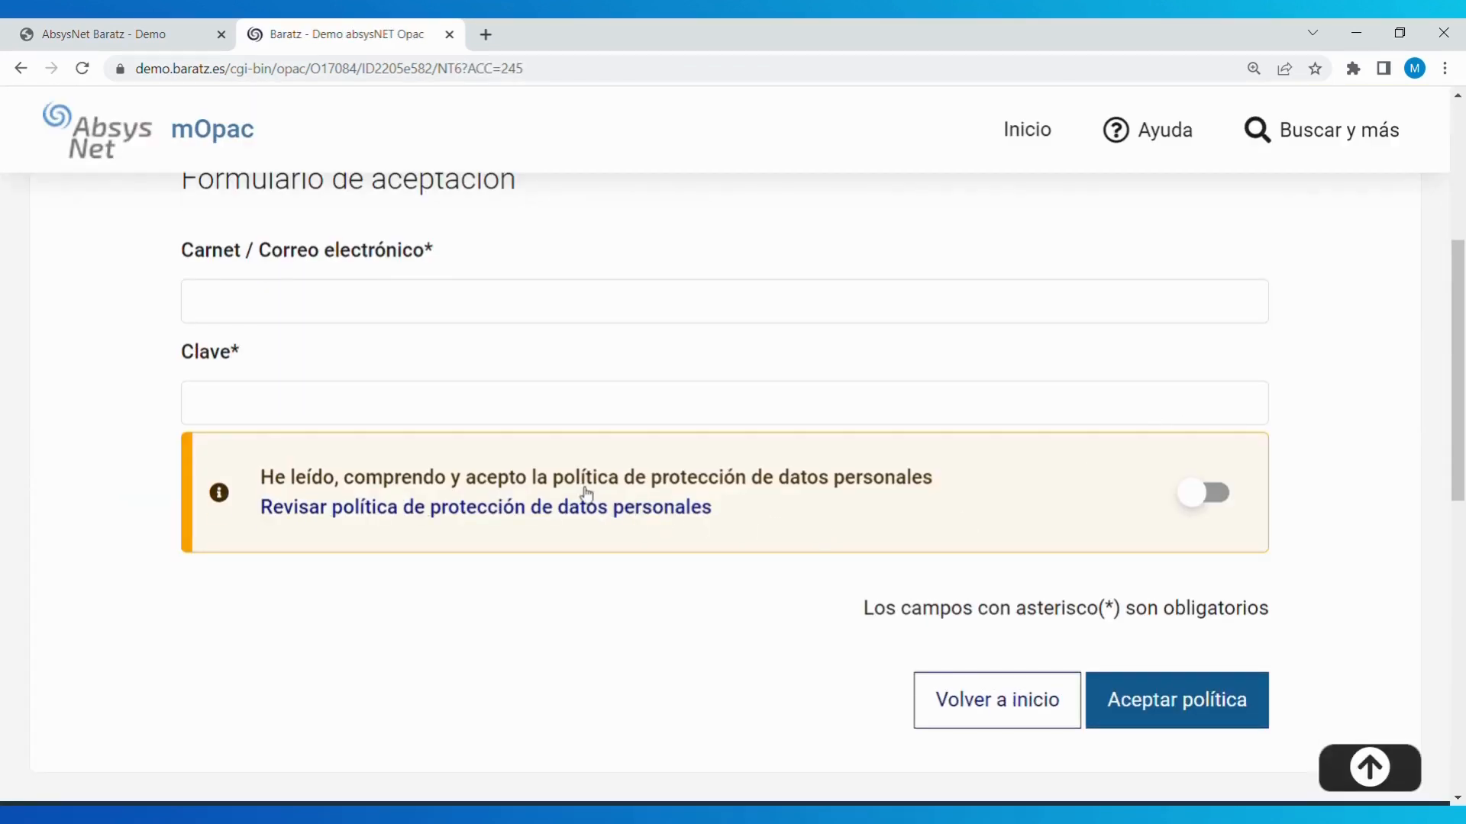
pyautogui.click(549, 508)
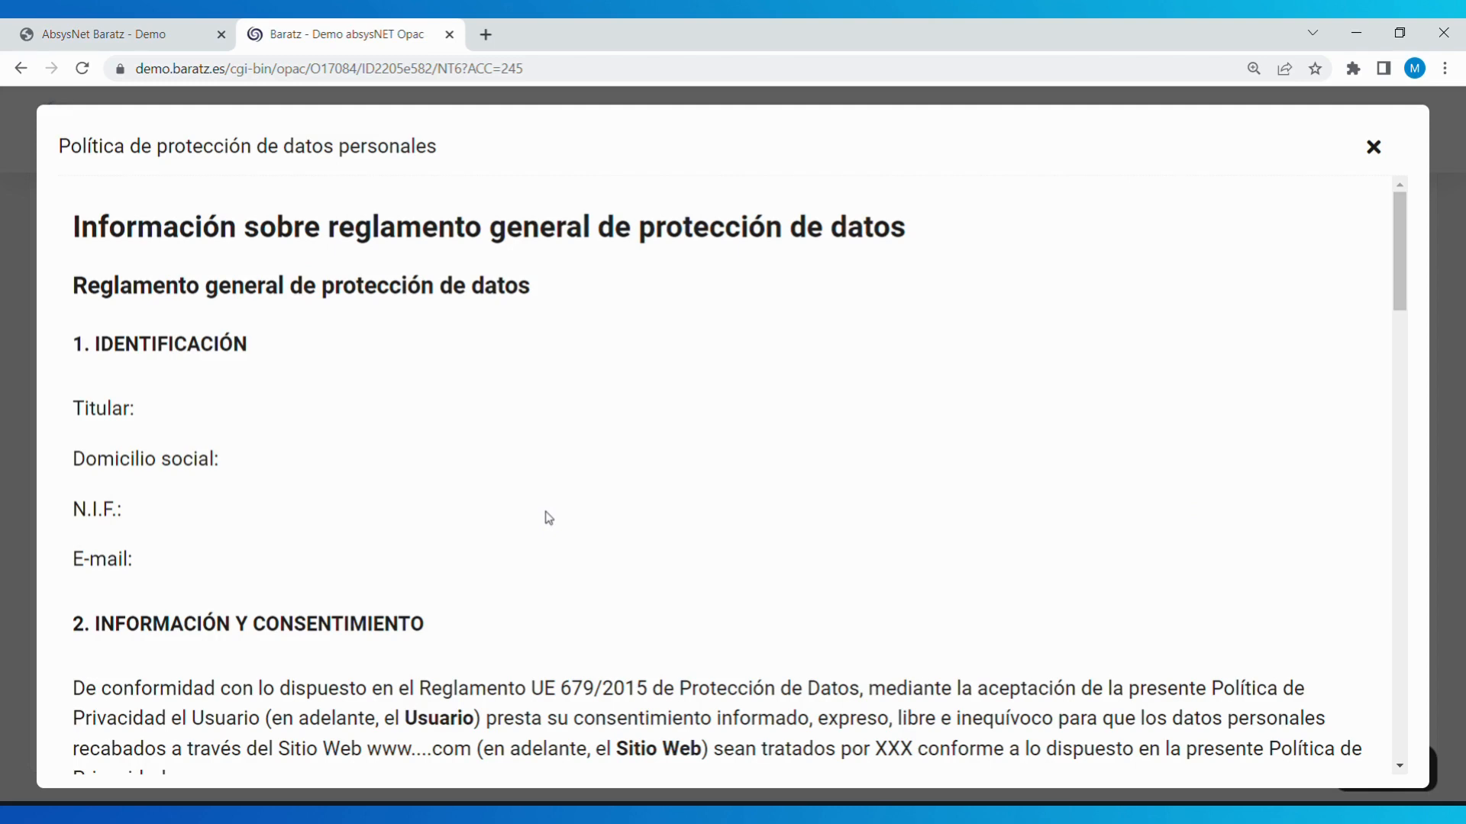
pyautogui.scroll(-4, 710, 539)
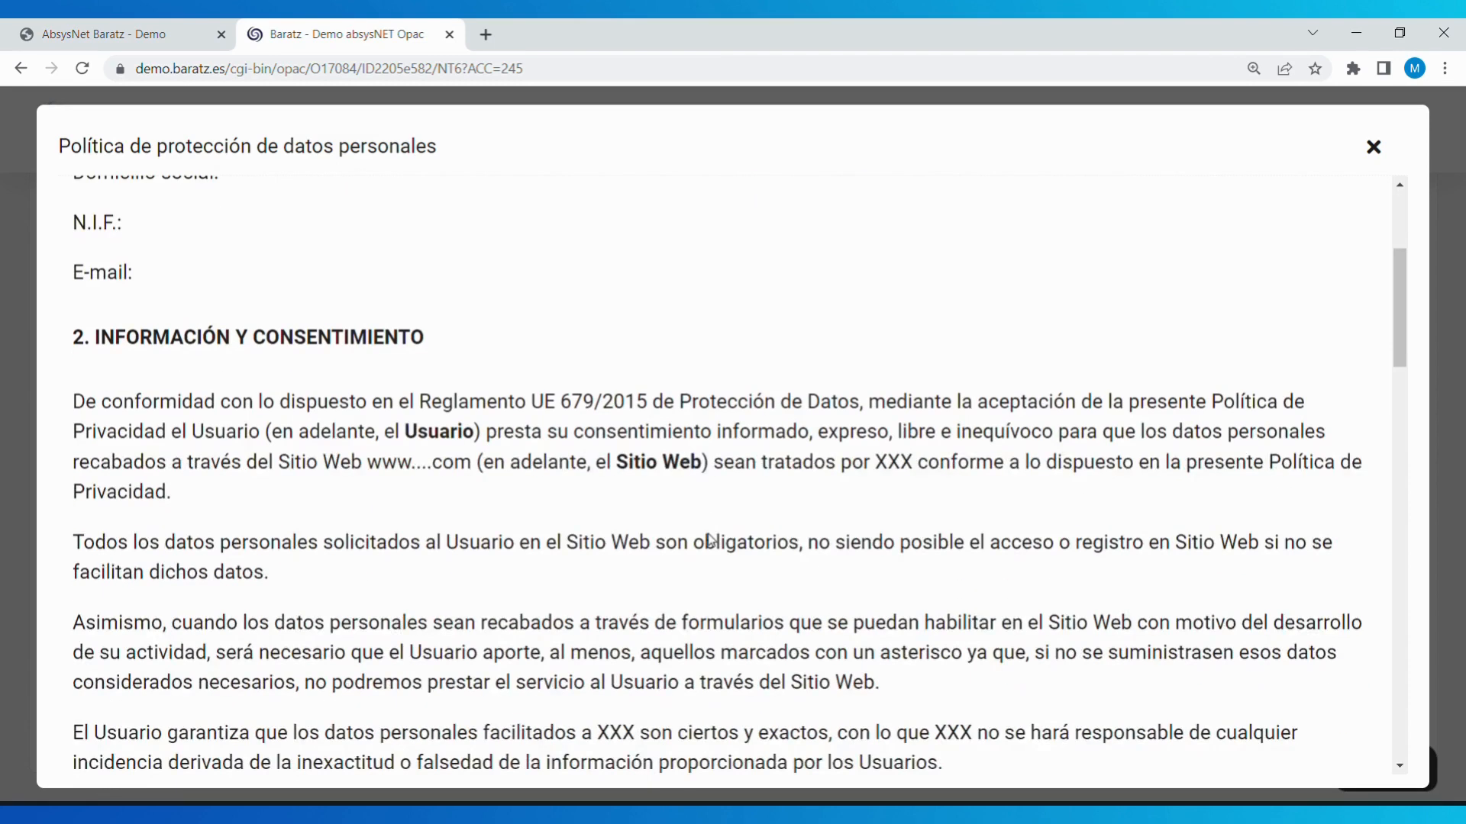
pyautogui.scroll(-12, 710, 539)
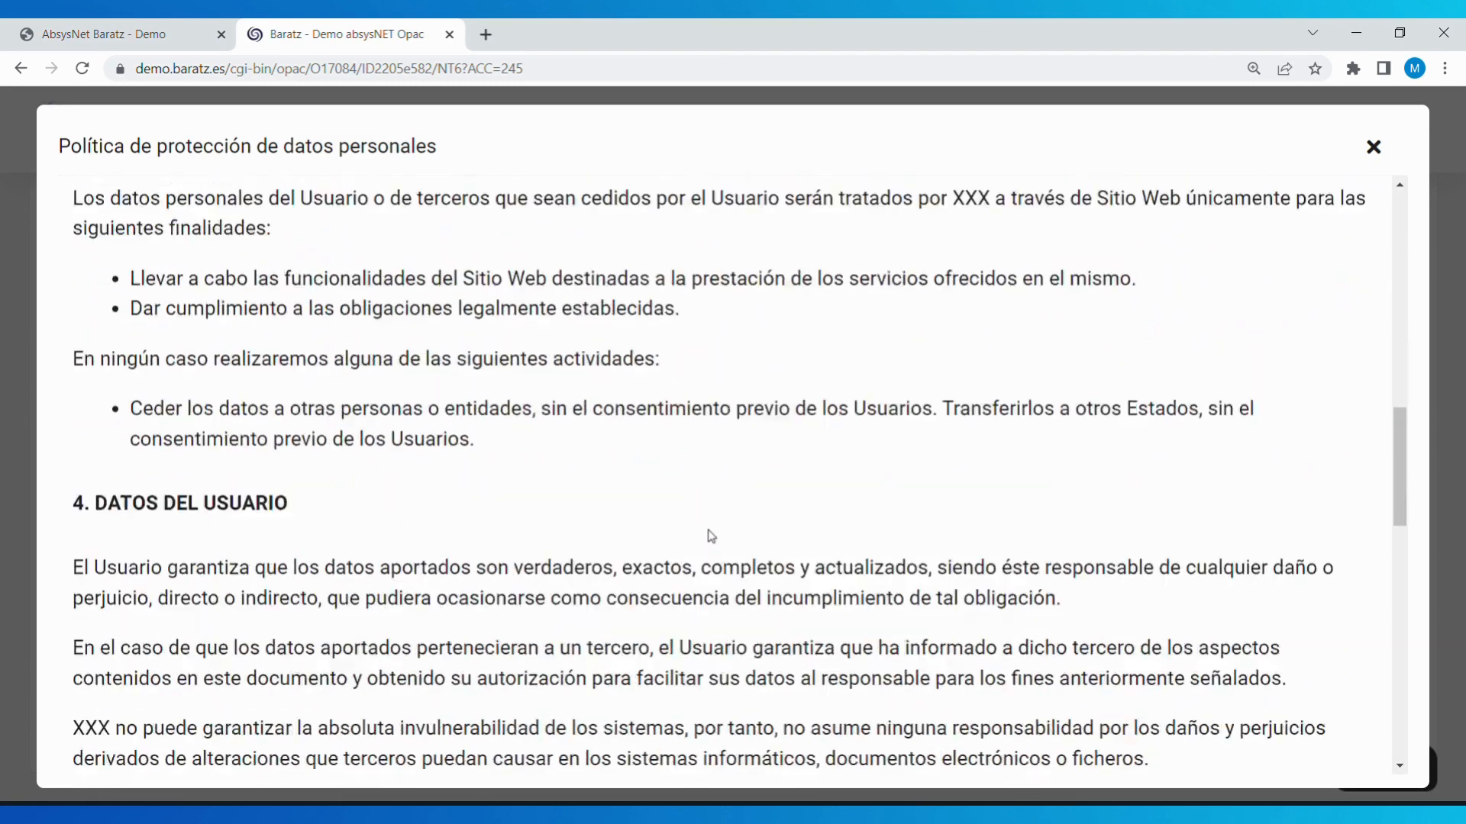
pyautogui.scroll(-9, 710, 537)
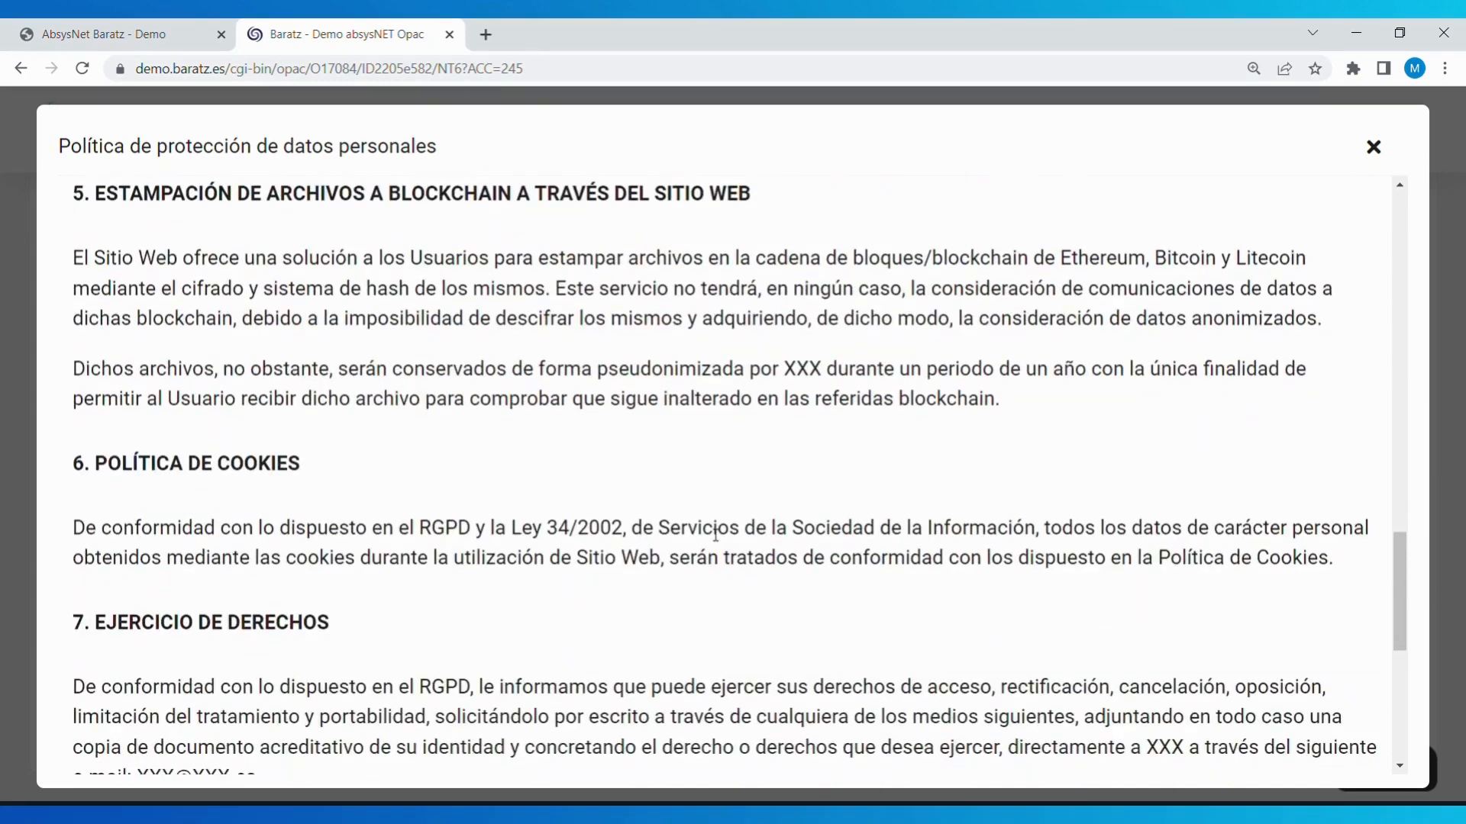
pyautogui.scroll(-7, 716, 534)
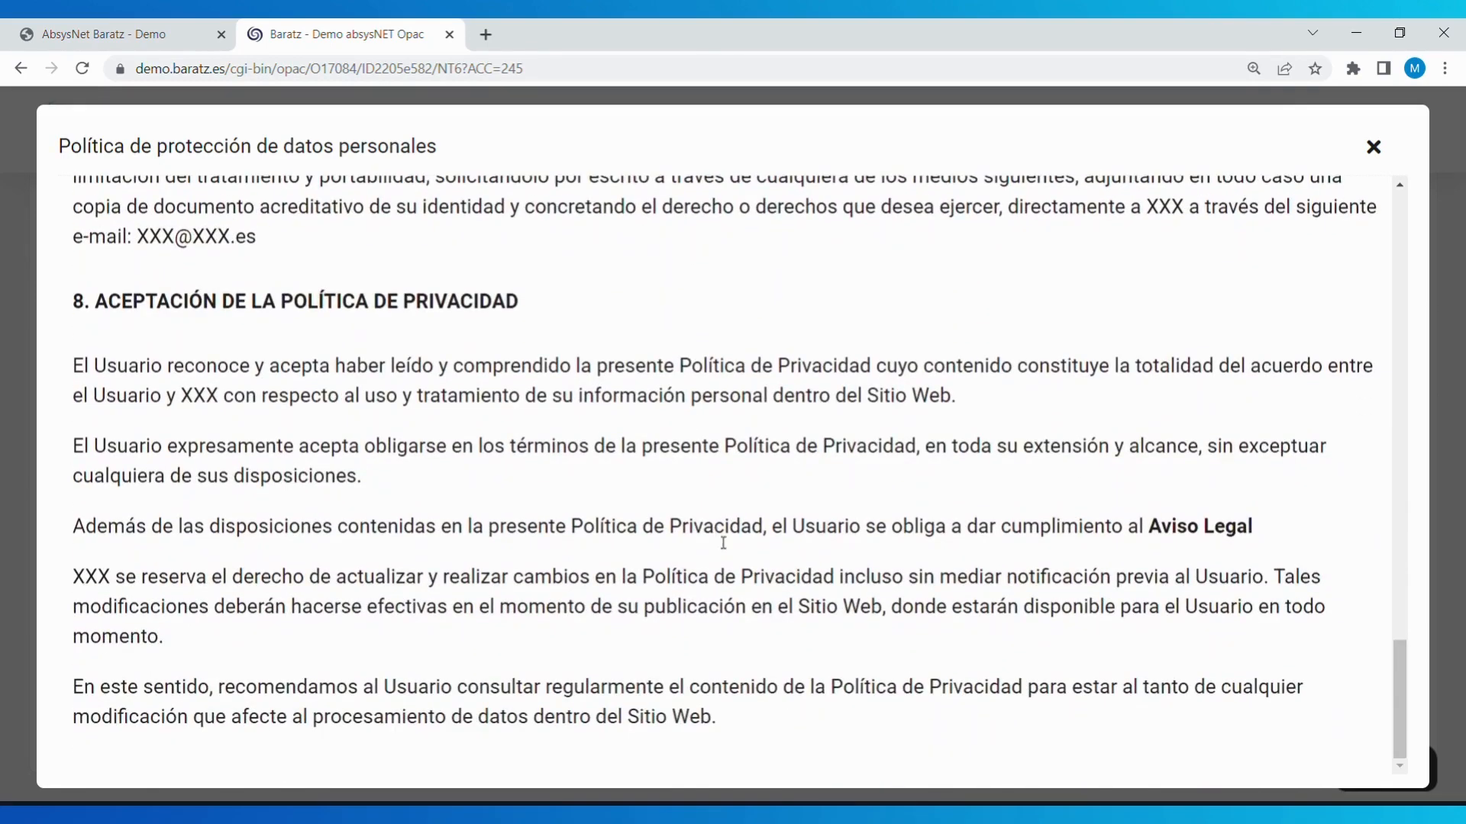
pyautogui.click(1374, 146)
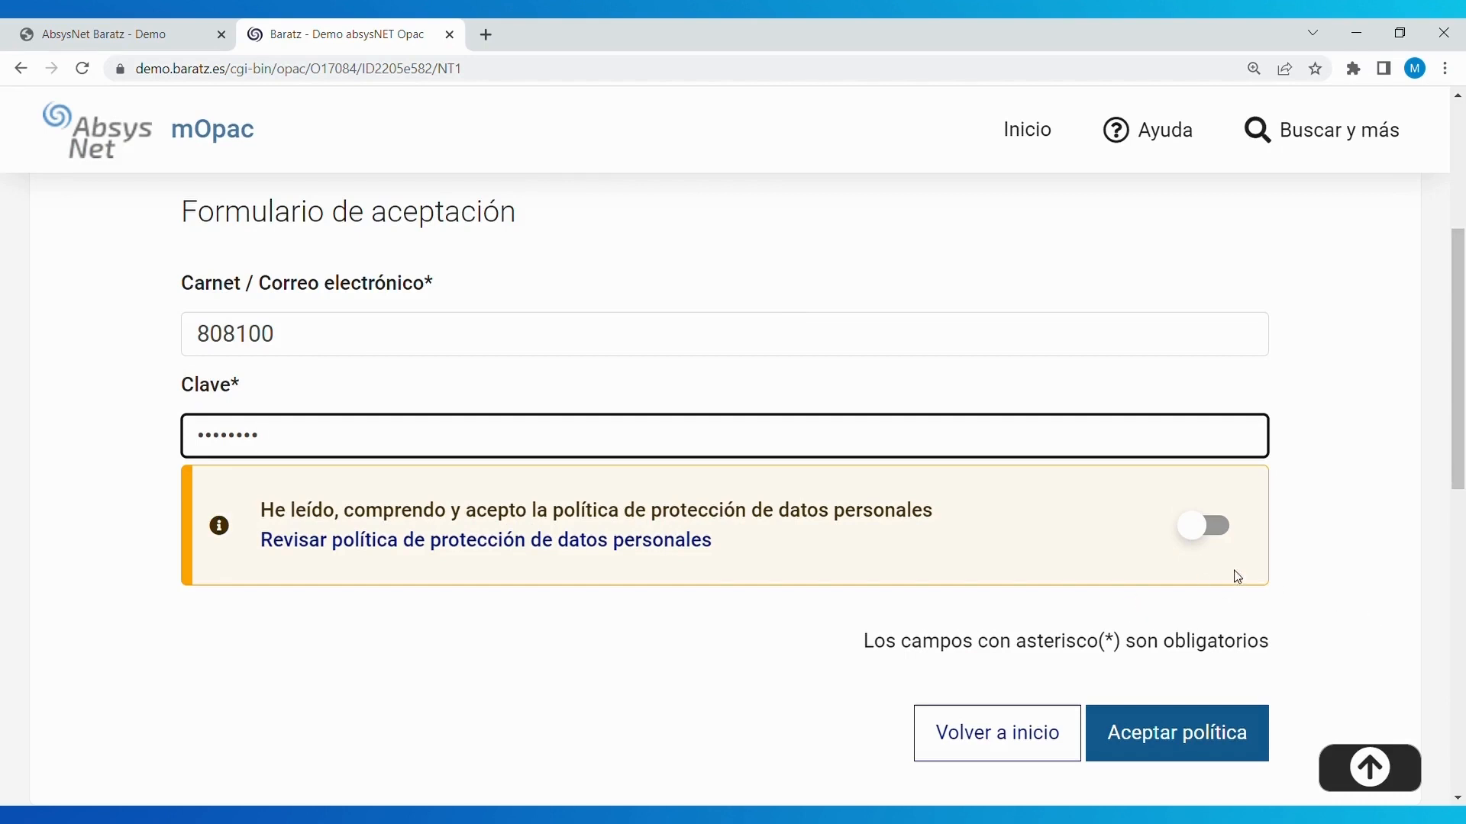
pyautogui.click(1206, 531)
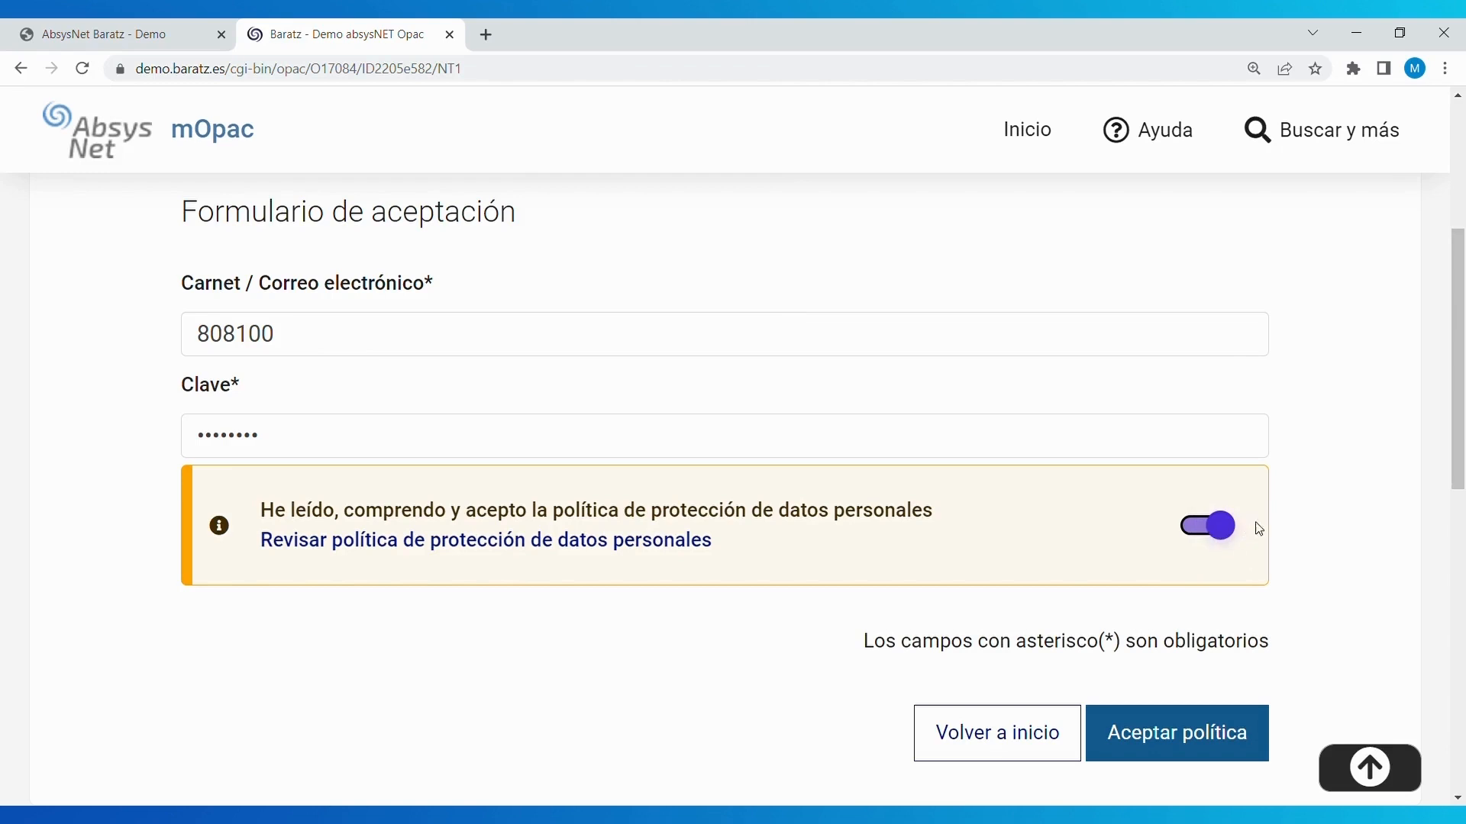
pyautogui.scroll(-1, 1311, 669)
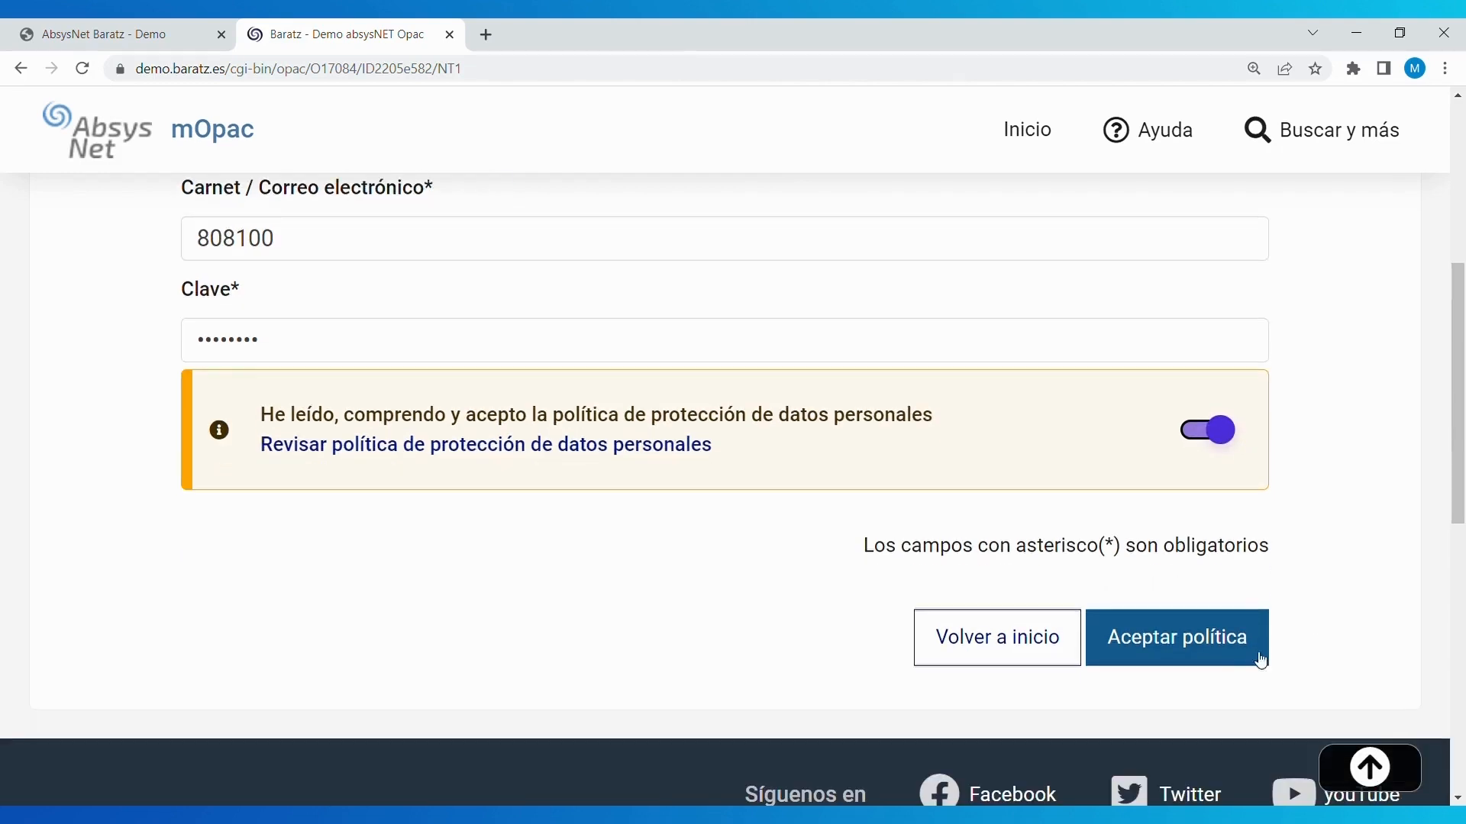
# - Submit the policy acceptance in mOpac, then search AbsysNet Lectores by the reader's number
pyautogui.click(1187, 647)
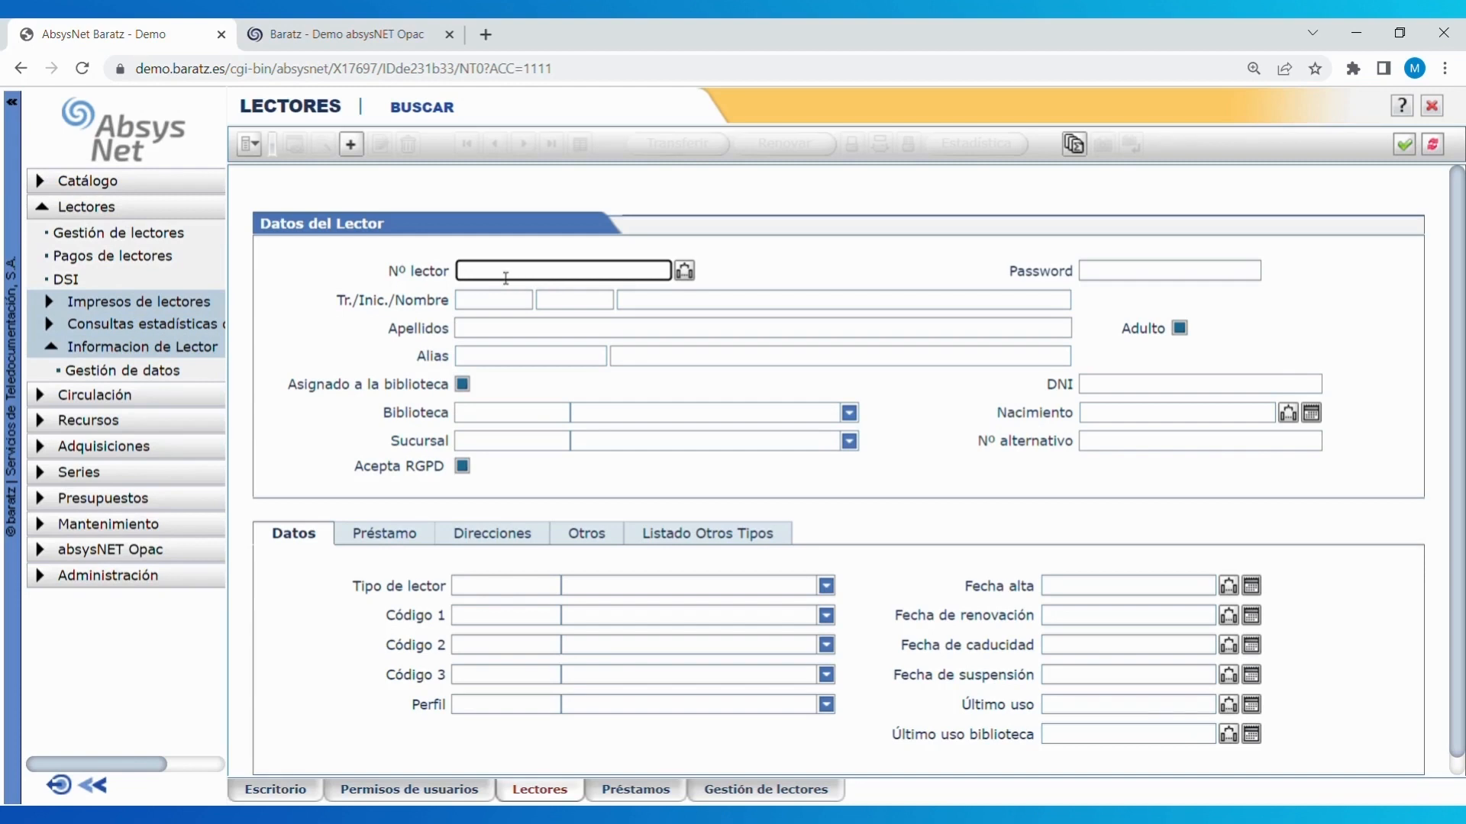
pyautogui.write('808100')
pyautogui.press('Return')
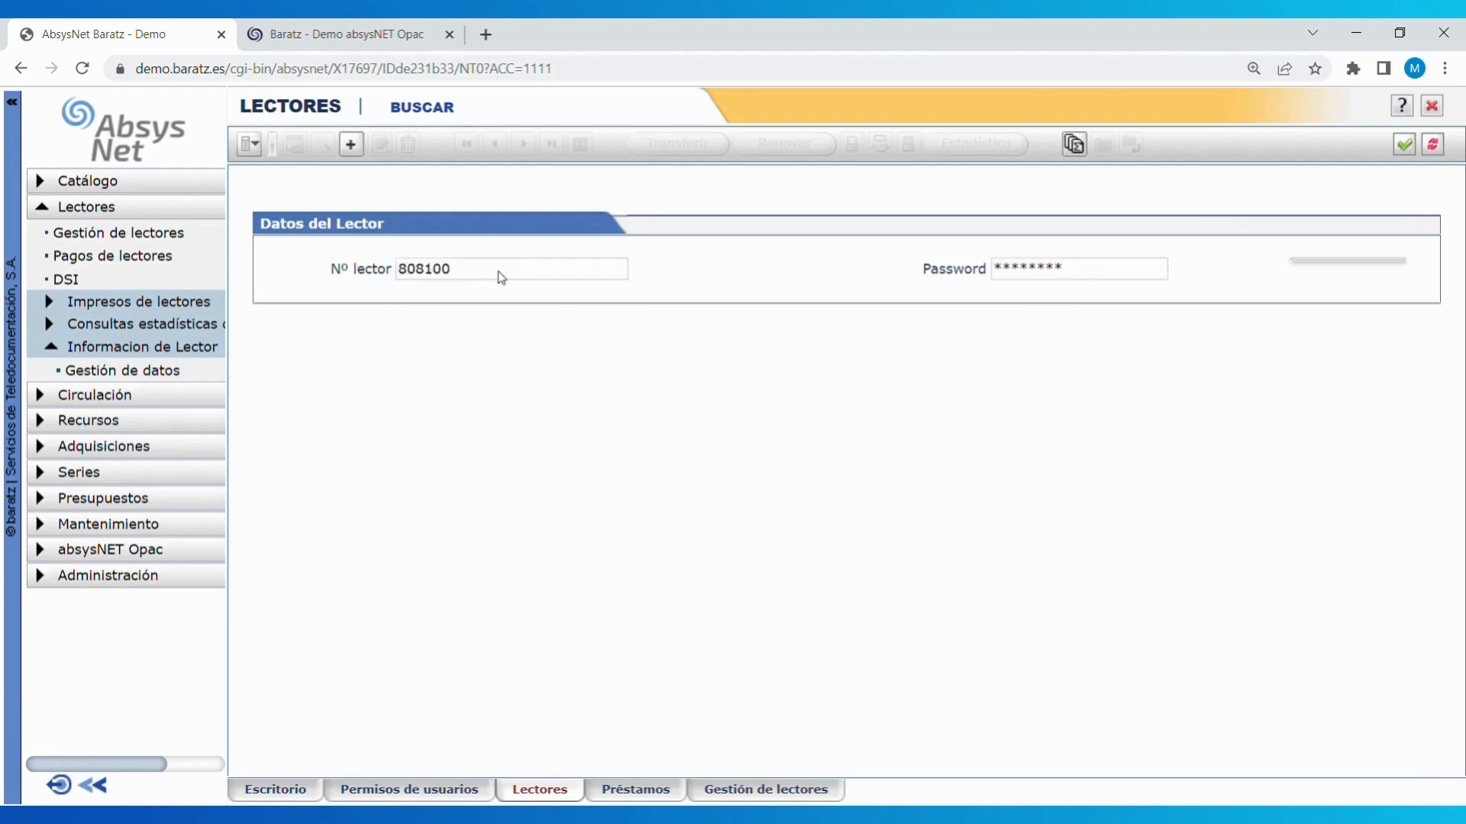